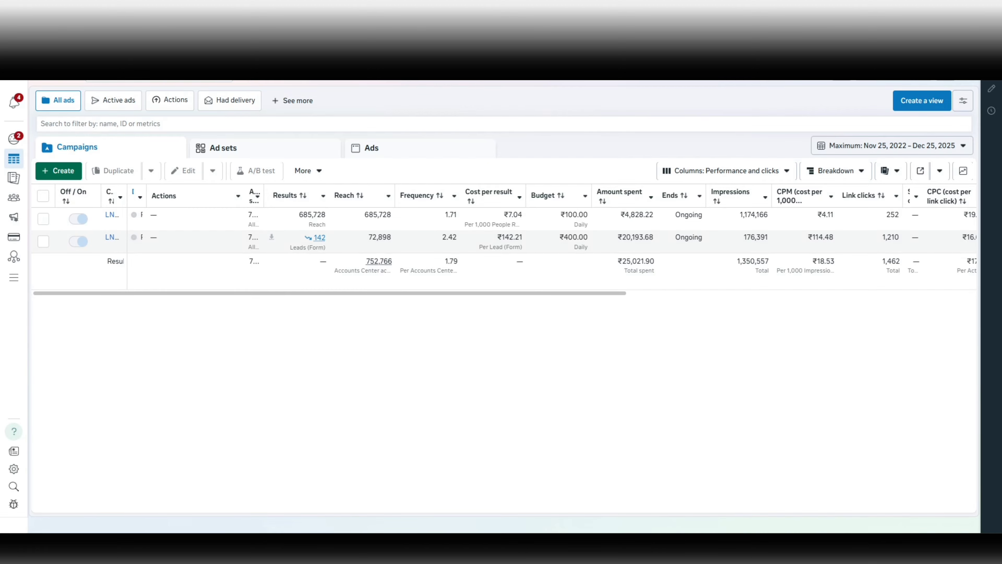
Switch to another ad account's campaign list and dismiss the Opportunity score suggestions.
{"action": "left_click", "coordinate": [324, 11]}
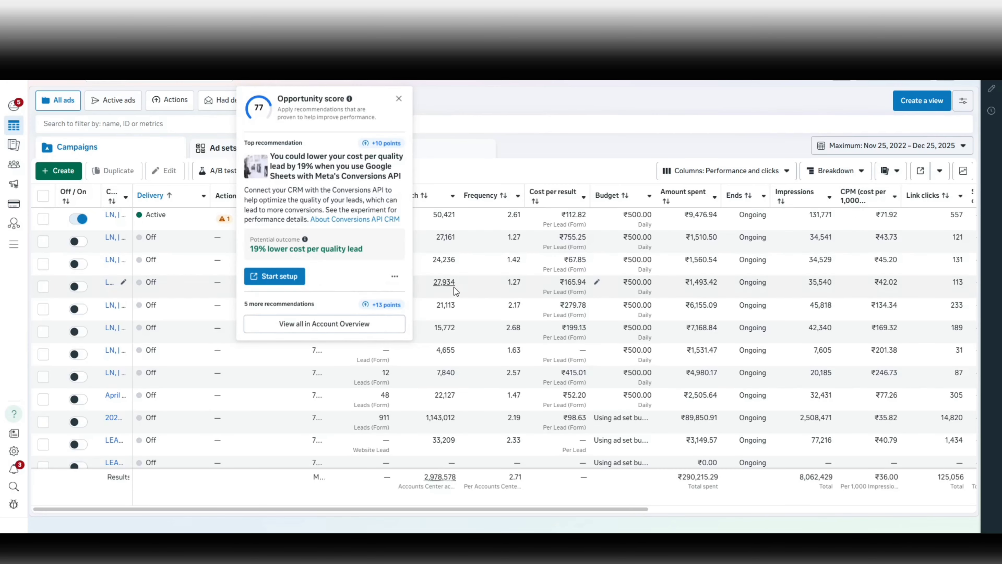
{"action": "left_click", "coordinate": [400, 101]}
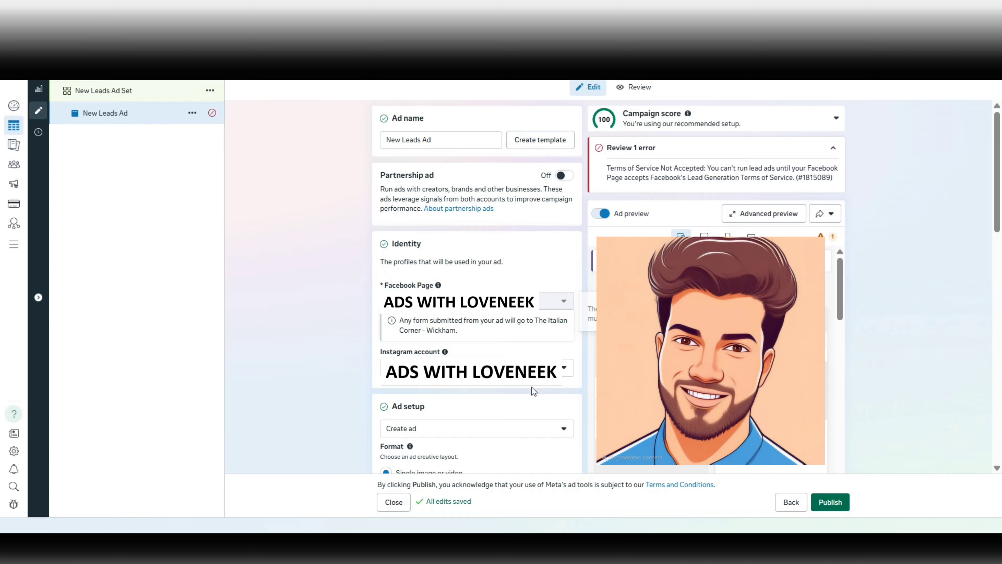
In Ad setup, keep 'Create ad' so the ad is built from scratch.
{"action": "scroll", "coordinate": [294, 385], "scroll_direction": "down", "scroll_amount": 7}
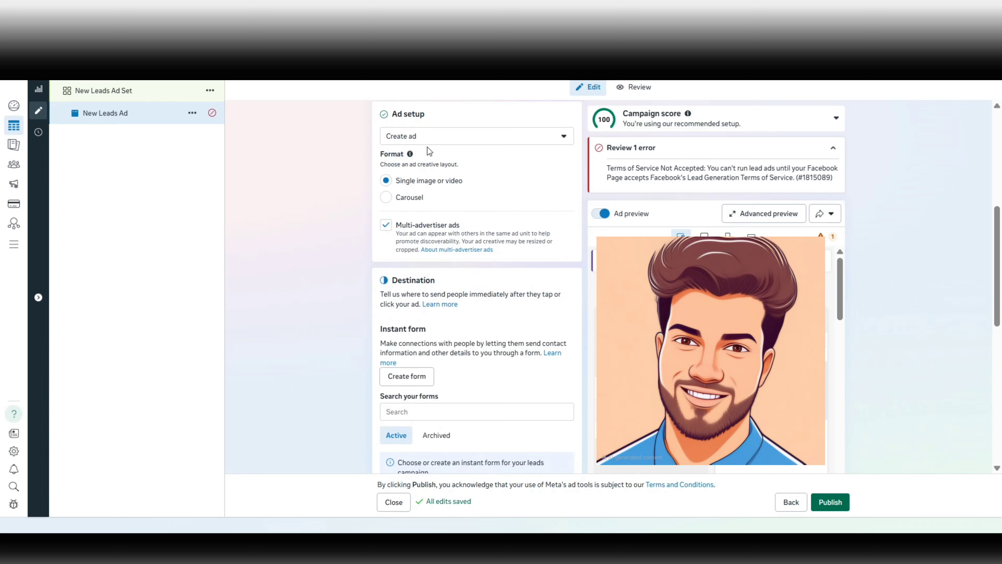
{"action": "left_click", "coordinate": [441, 143]}
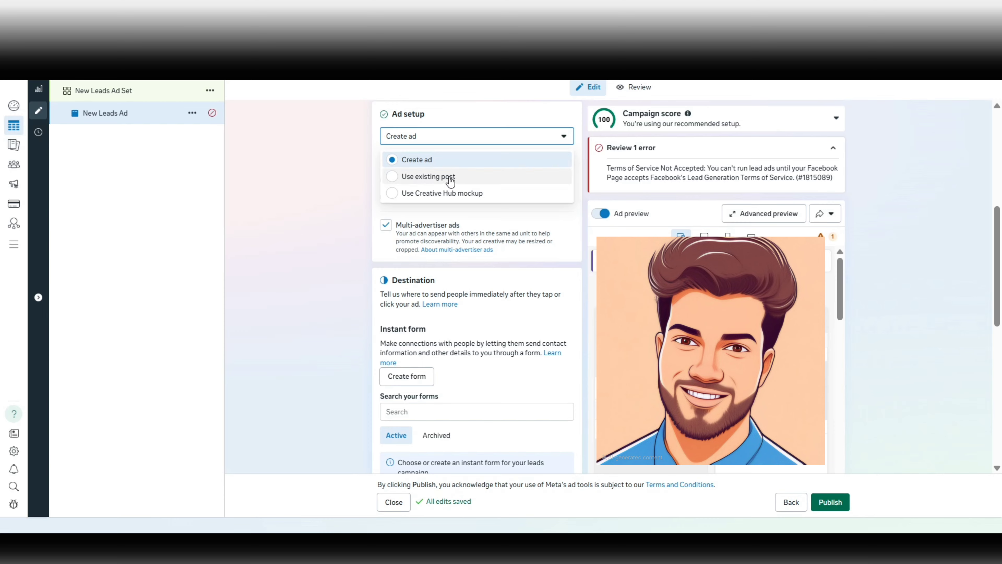
{"action": "left_click", "coordinate": [313, 193]}
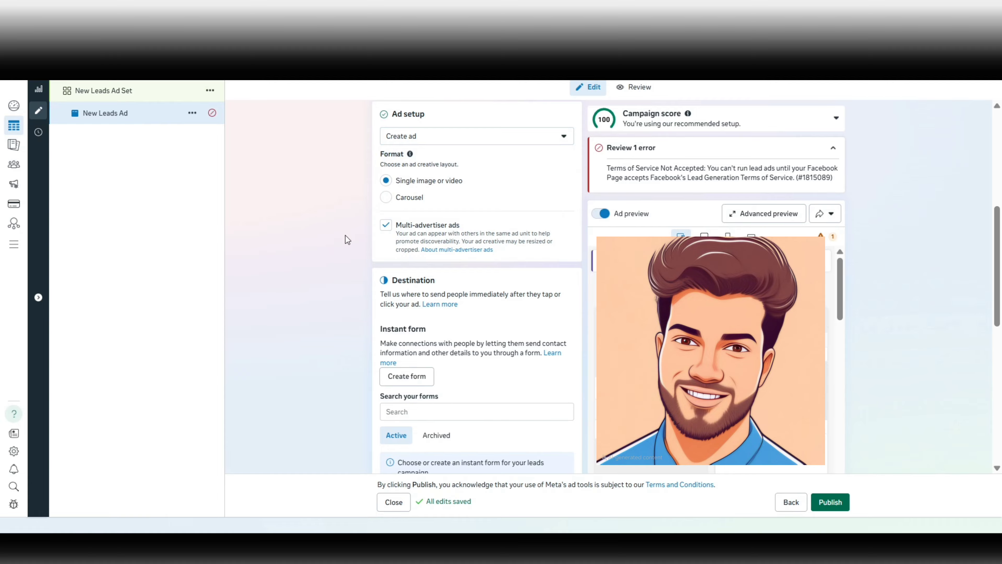
In the Destination section, start creating a new instant form.
{"action": "scroll", "coordinate": [458, 177], "scroll_direction": "down", "scroll_amount": 1}
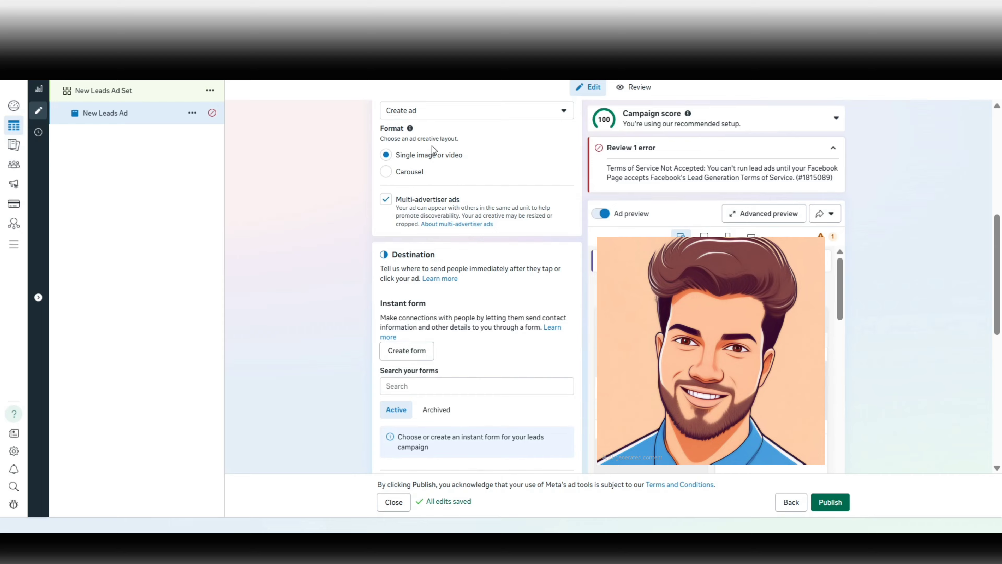
{"action": "scroll", "coordinate": [434, 149], "scroll_direction": "up", "scroll_amount": 1}
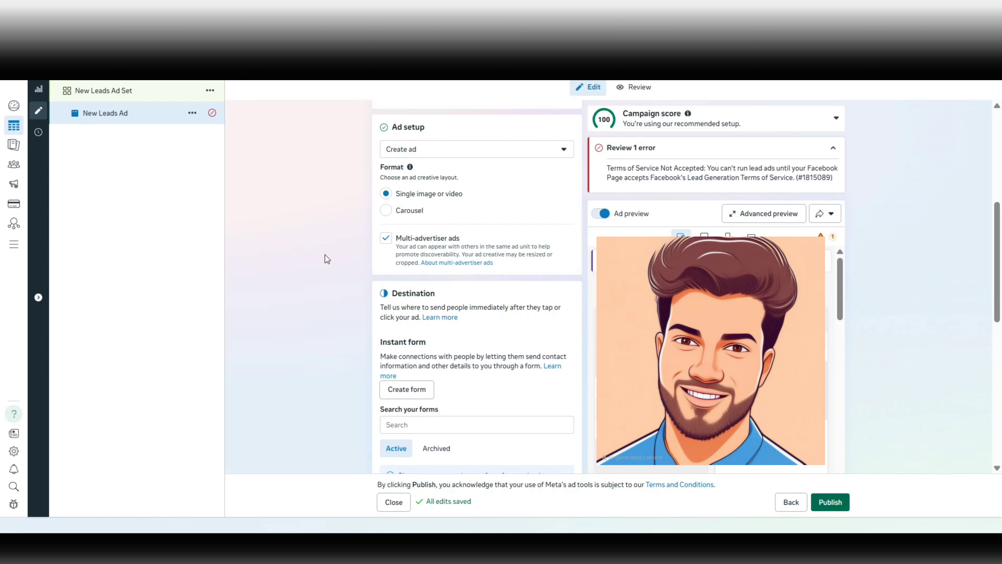
{"action": "scroll", "coordinate": [325, 255], "scroll_direction": "down", "scroll_amount": 1}
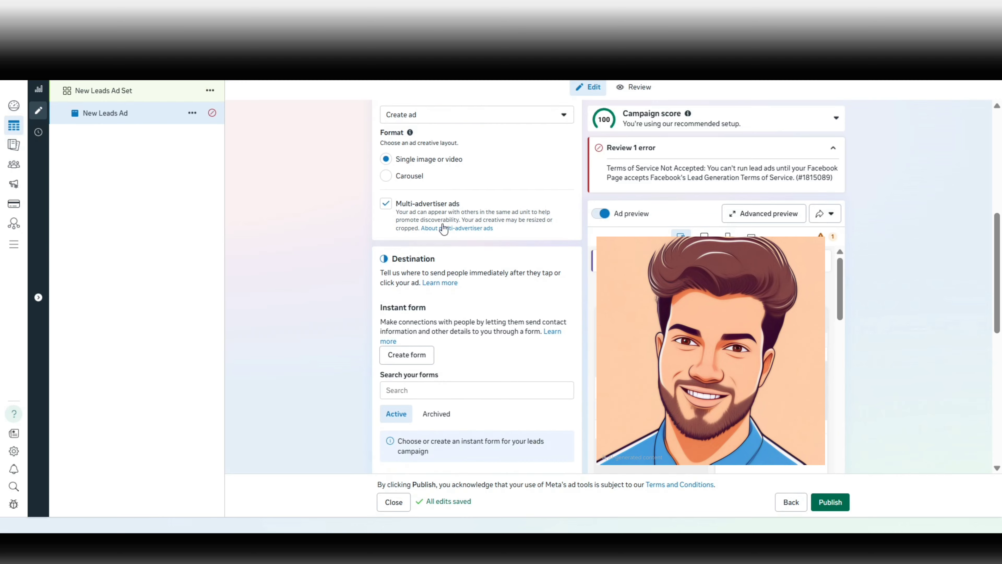
{"action": "scroll", "coordinate": [334, 249], "scroll_direction": "down", "scroll_amount": 2}
{"action": "scroll", "coordinate": [331, 246], "scroll_direction": "down", "scroll_amount": 1}
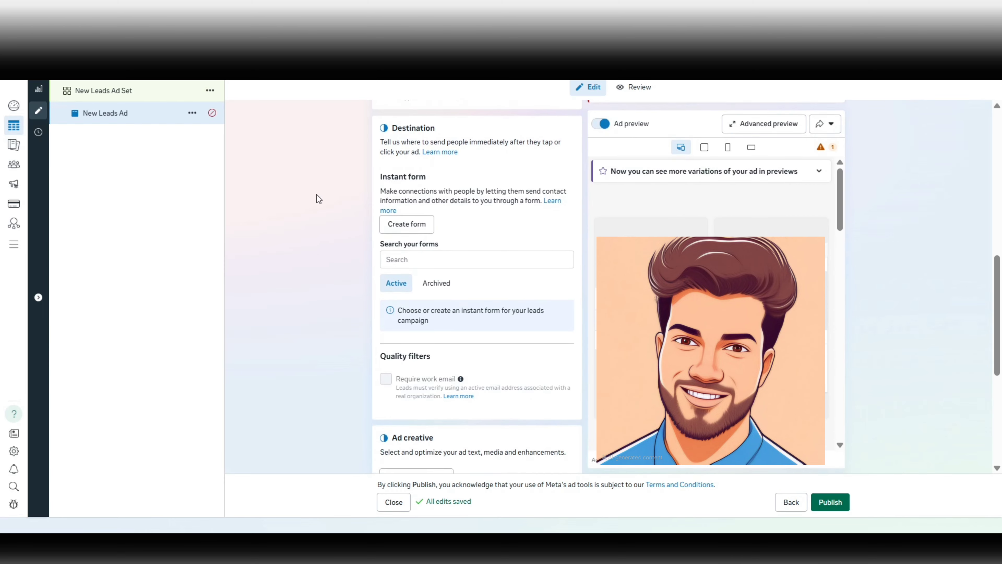
{"action": "left_click", "coordinate": [413, 233]}
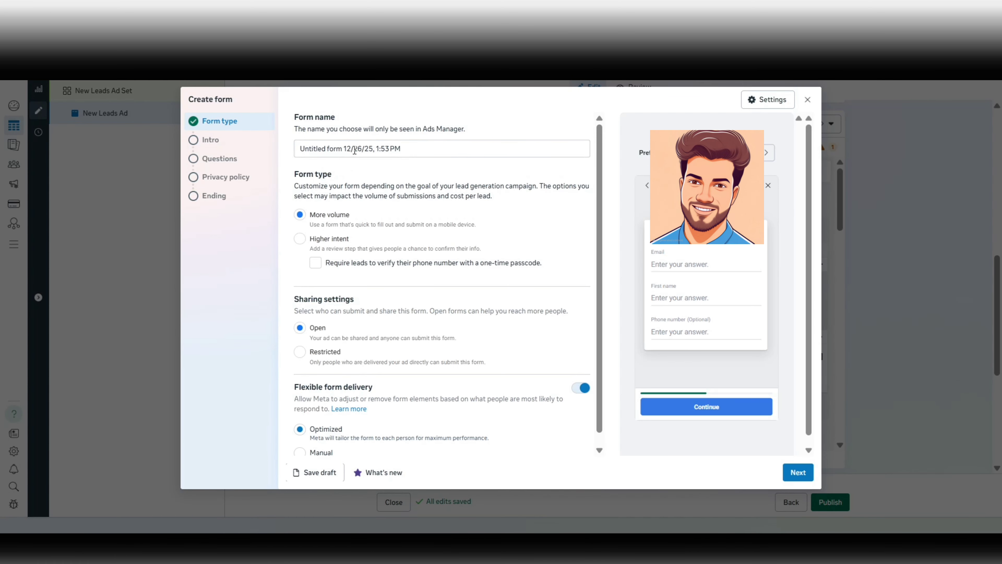
Replace the default form name with 'Ads With Loveneek'.
{"action": "left_click", "coordinate": [354, 148]}
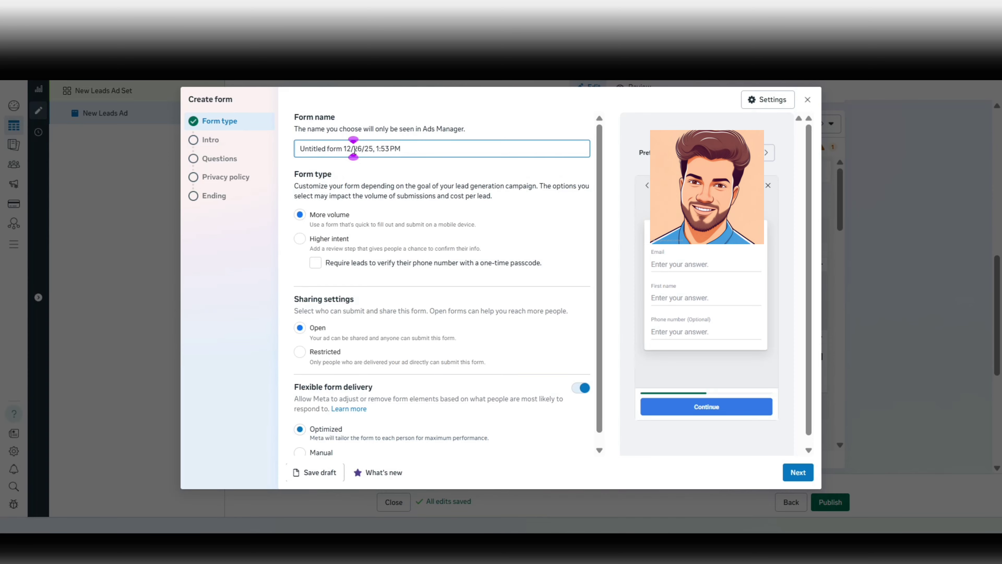
{"action": "triple_click", "coordinate": [354, 149]}
{"action": "type", "text": "Ads Wih"}
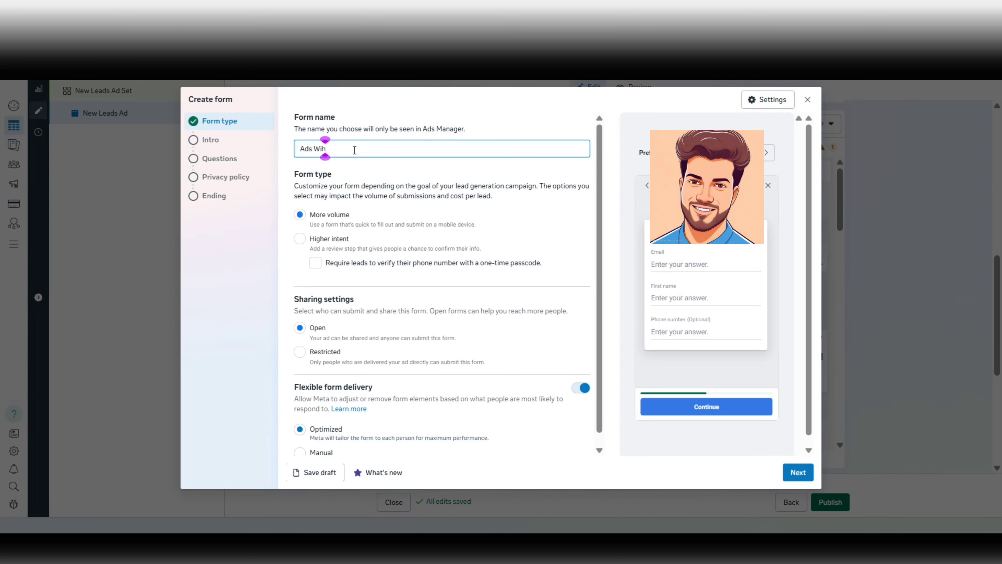
{"action": "key", "text": "BackSpace"}
{"action": "type", "text": "th Loveneek"}
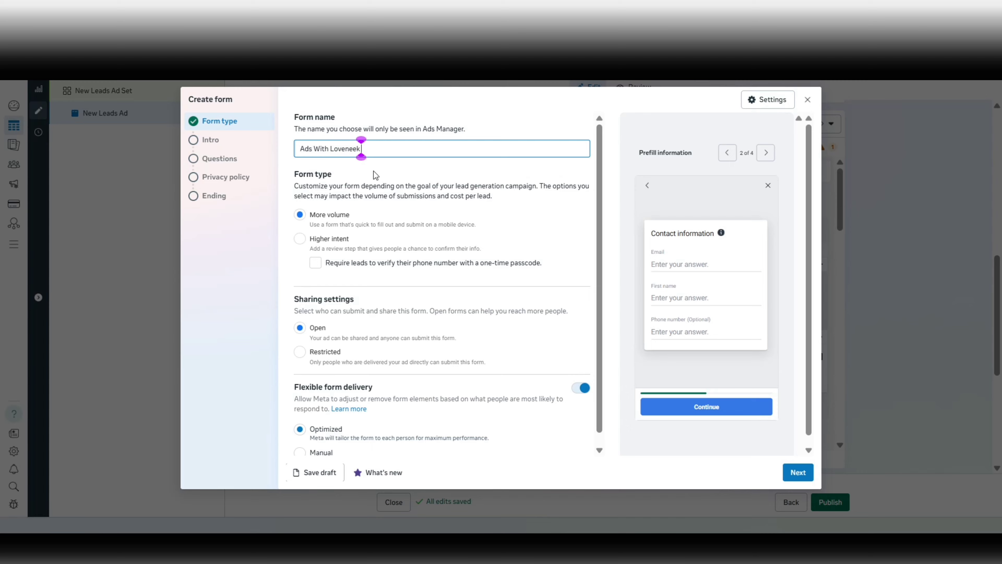
{"action": "scroll", "coordinate": [334, 189], "scroll_direction": "down", "scroll_amount": 1}
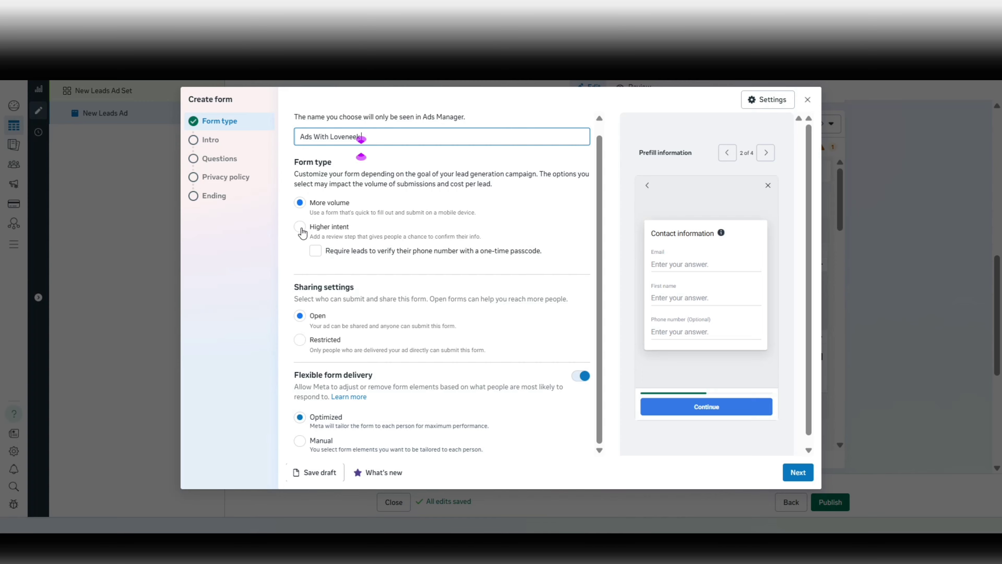
Choose Higher intent with phone verification, disable Flexible form delivery, and move to Intro.
{"action": "left_click", "coordinate": [301, 228]}
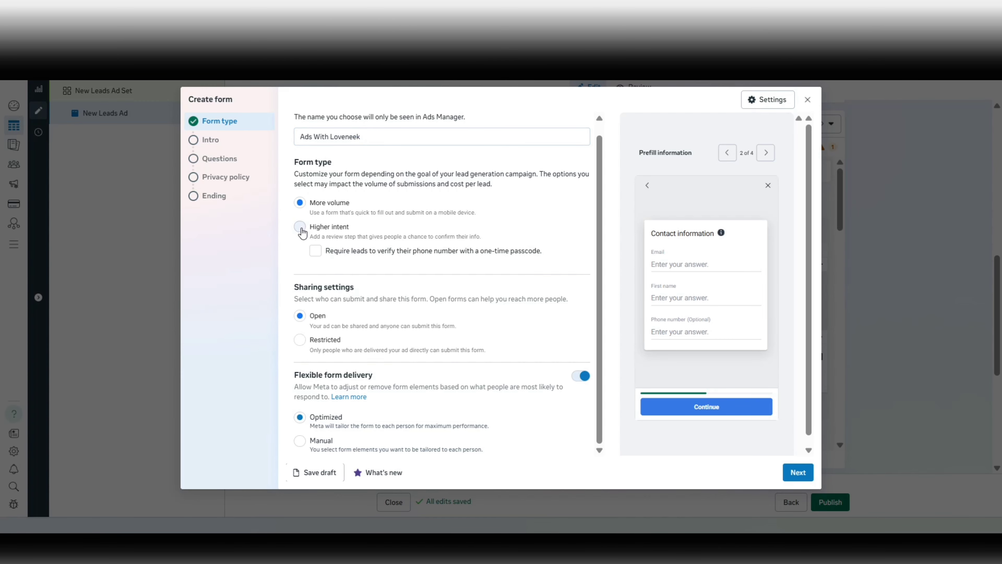
{"action": "left_click", "coordinate": [316, 252]}
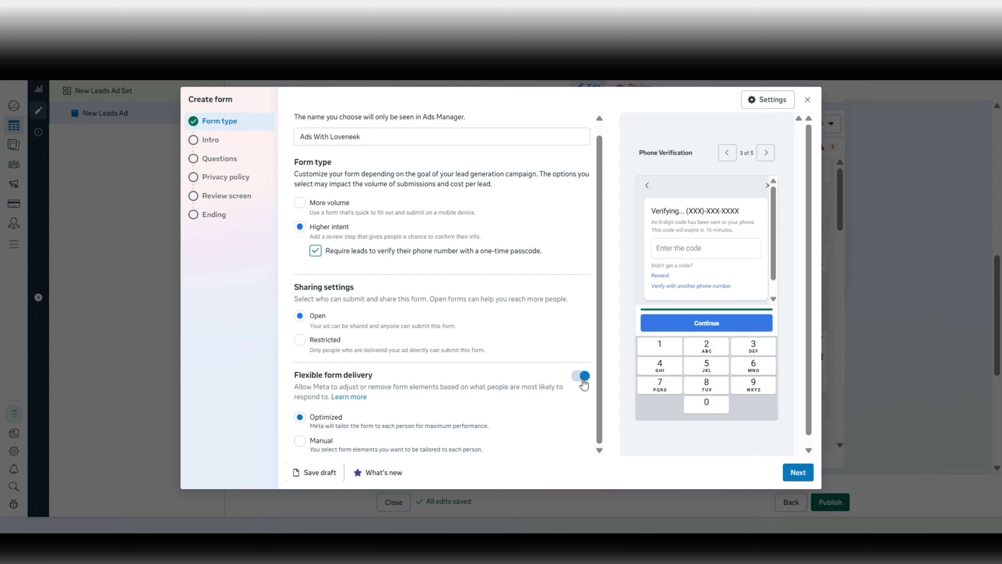
{"action": "left_click", "coordinate": [582, 379]}
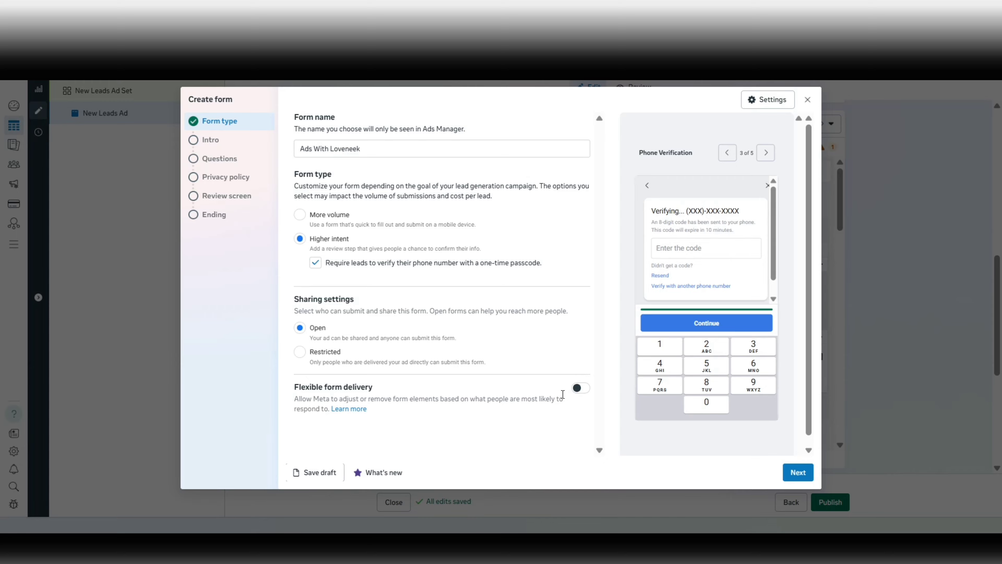
{"action": "left_click", "coordinate": [798, 473]}
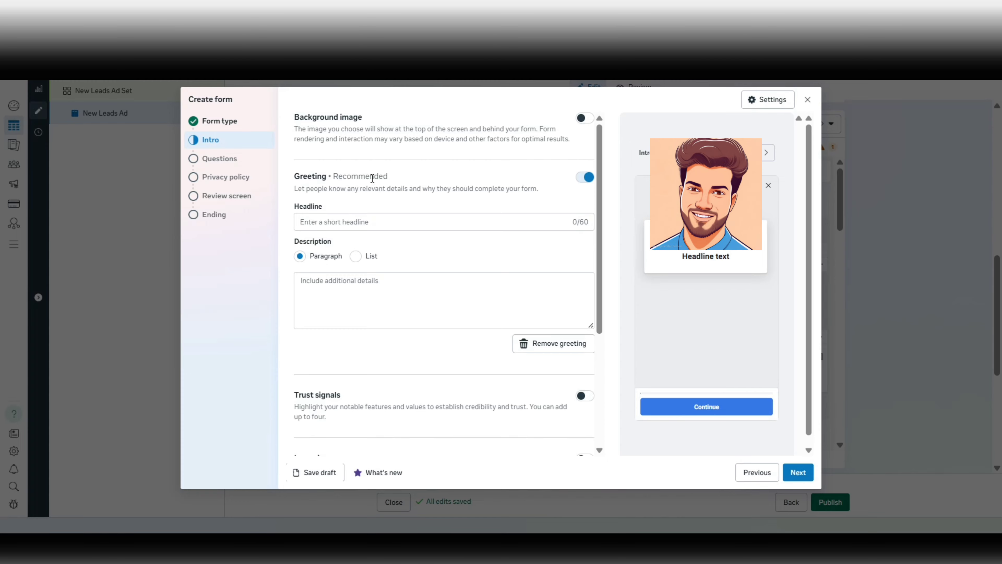
Enter the greeting headline 'Ads WIth Loveneek'.
{"action": "left_click", "coordinate": [385, 221]}
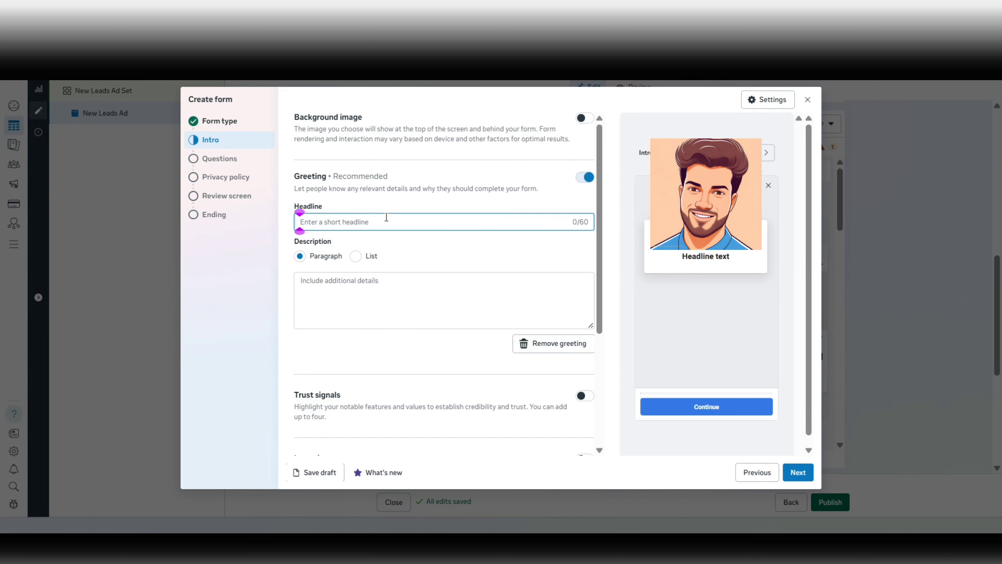
{"action": "type", "text": "Ads w"}
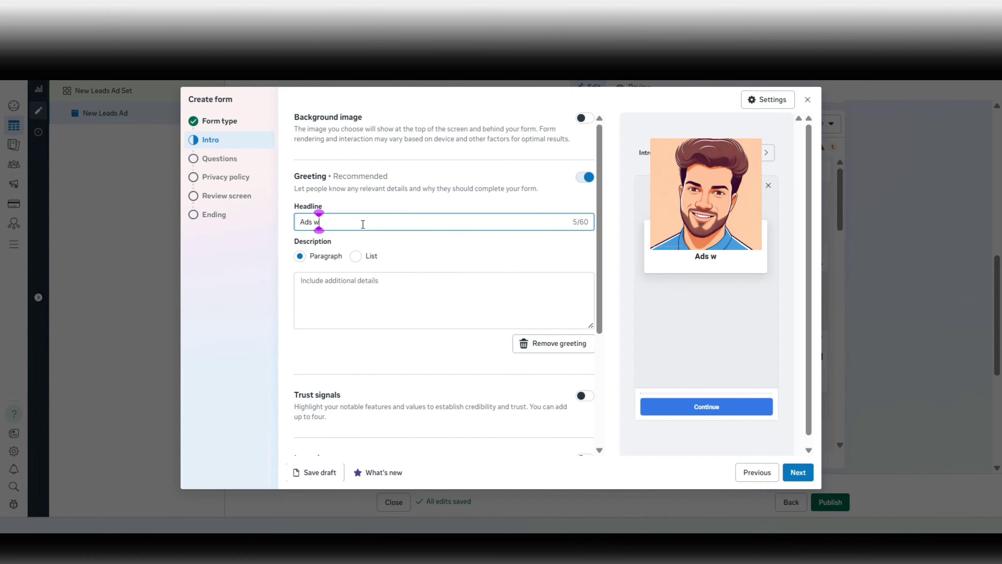
{"action": "key", "text": "BackSpace"}
{"action": "type", "text": "WIth "}
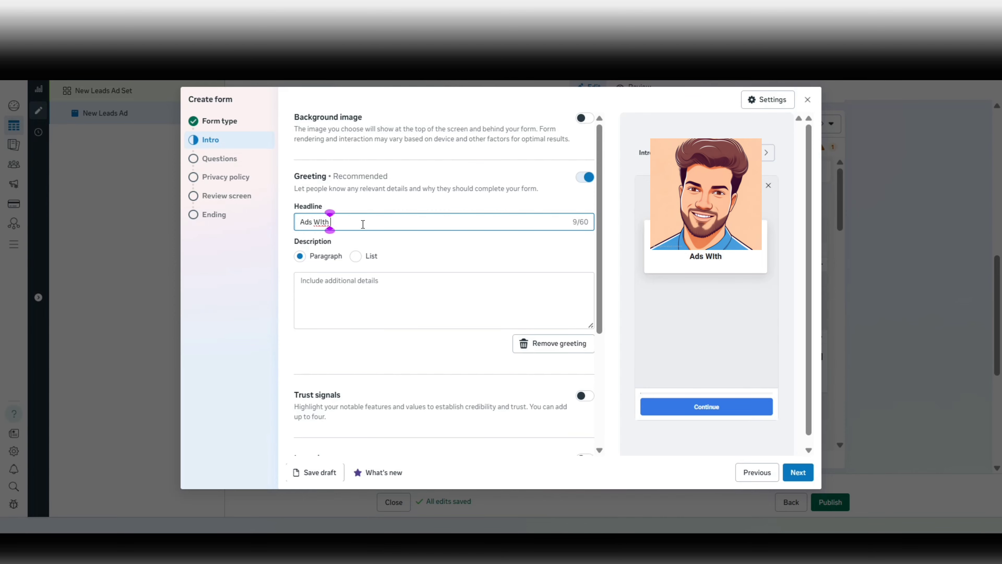
{"action": "type", "text": "Loveneek"}
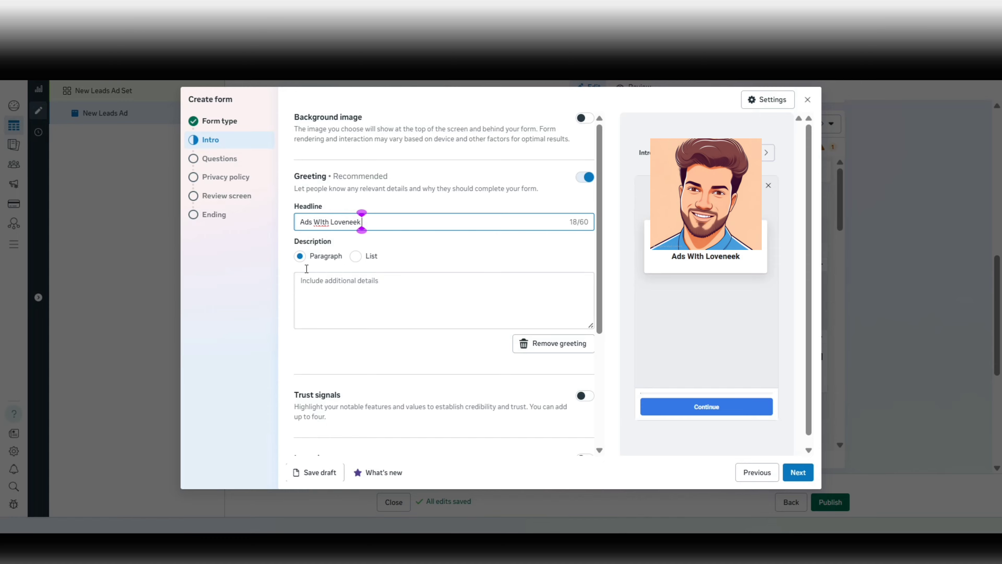
Make the description a list with first bullet '10,000+ Happy Clients | Decade of experience'.
{"action": "left_click", "coordinate": [359, 259]}
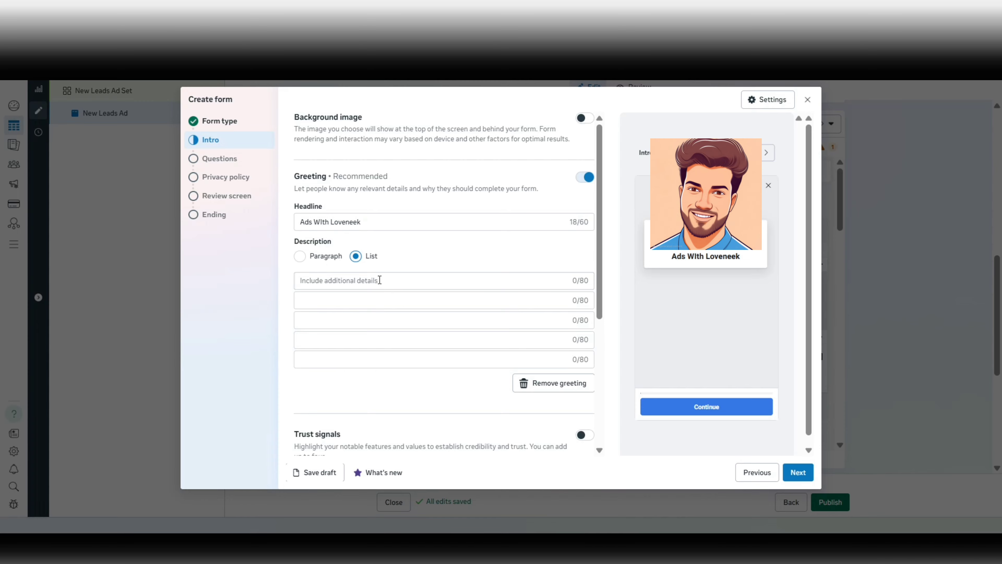
{"action": "left_click", "coordinate": [380, 280]}
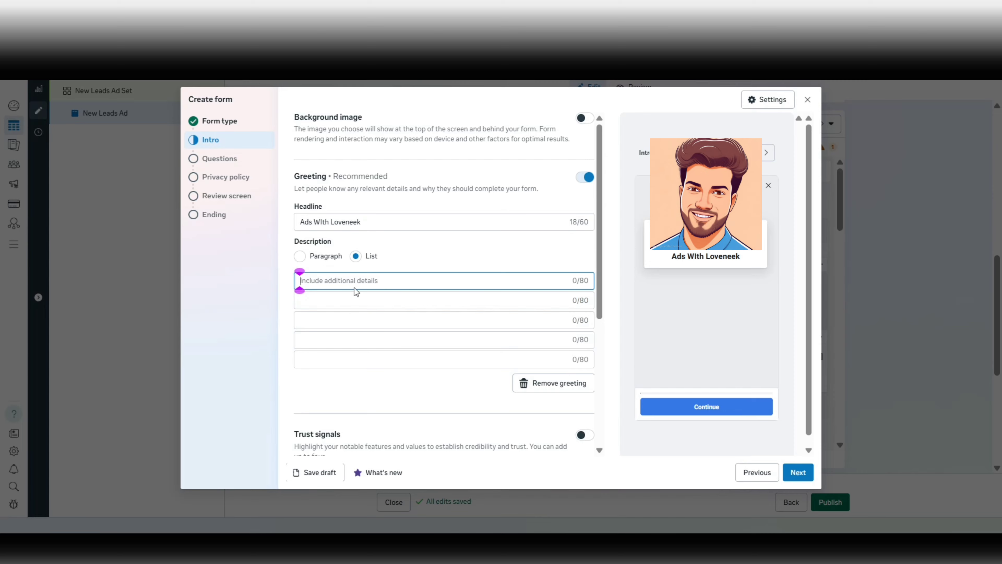
{"action": "type", "text": "10,0"}
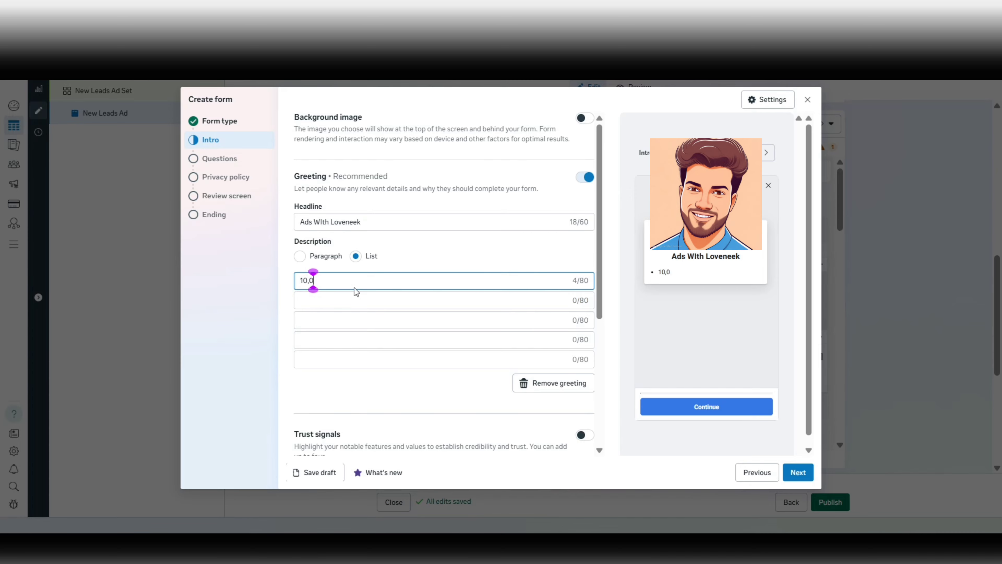
{"action": "type", "text": "0+ Happy Clinets"}
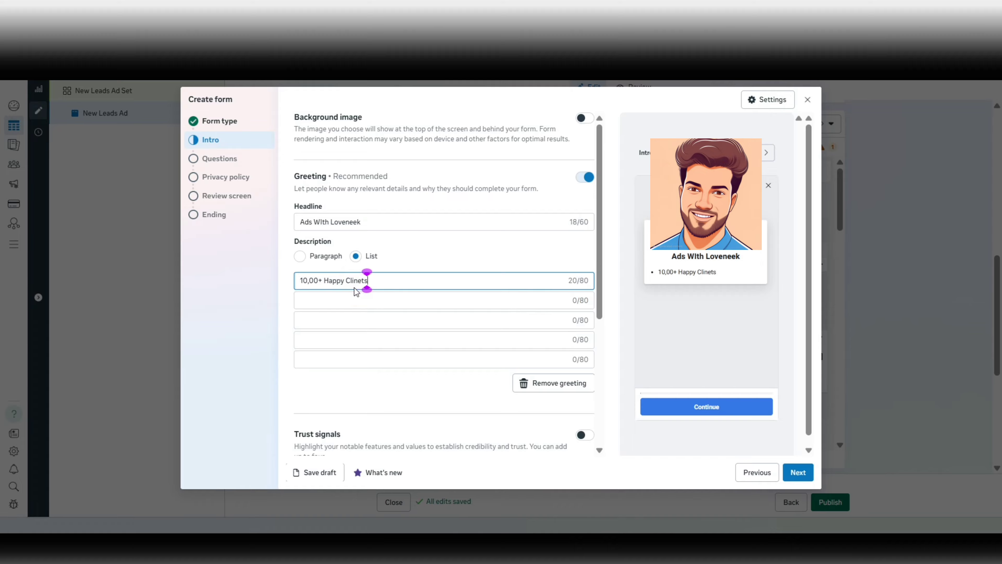
{"action": "key", "text": "BackSpace"}
{"action": "key", "text": "BackSpace"}
{"action": "type", "text": "en"}
{"action": "left_click", "coordinate": [310, 281]}
{"action": "type", "text": "0"}
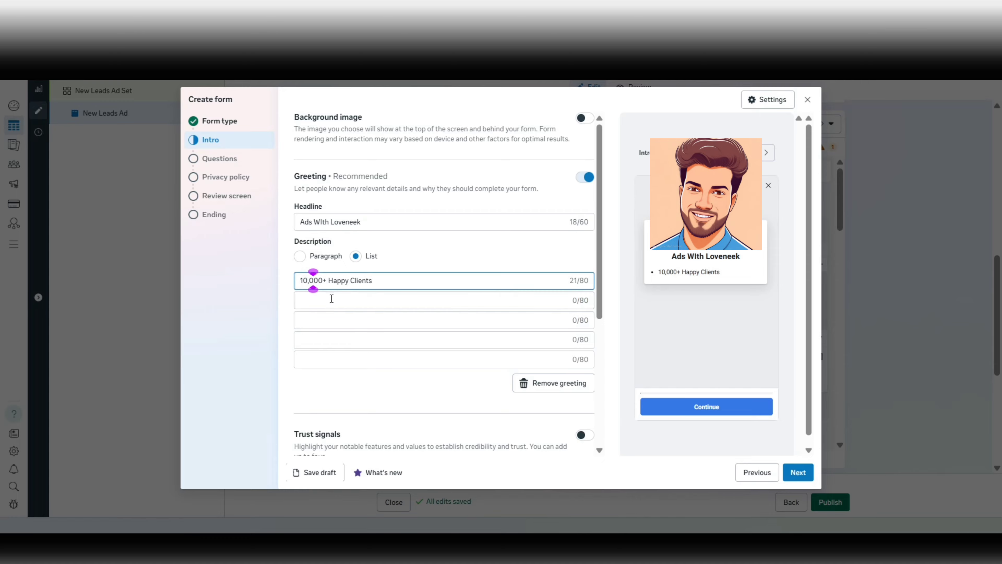
{"action": "left_click", "coordinate": [387, 279]}
{"action": "type", "text": "| Deacde fo"}
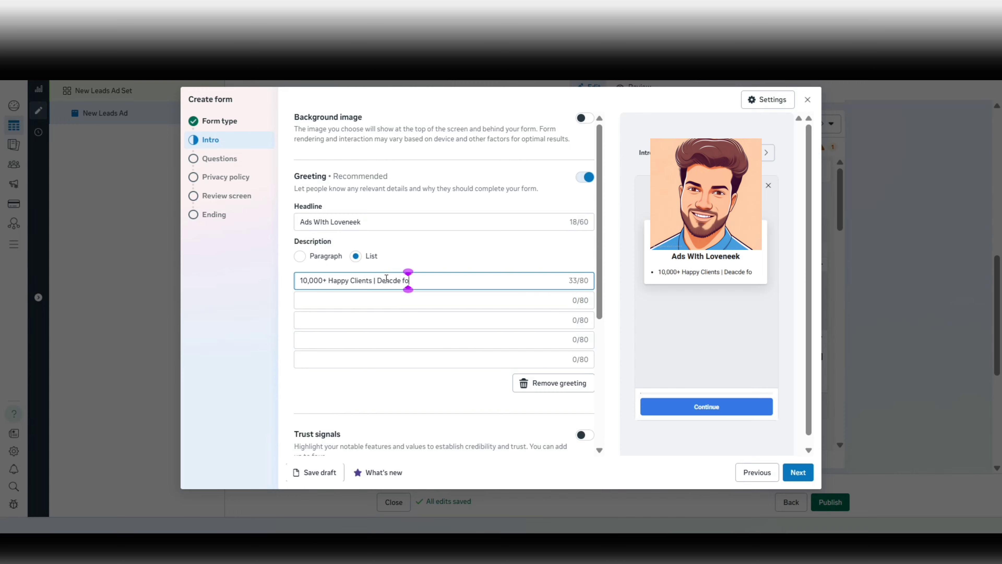
{"action": "key", "text": "BackSpace"}
{"action": "key", "text": "BackSpace"}
{"action": "type", "text": "of experience"}
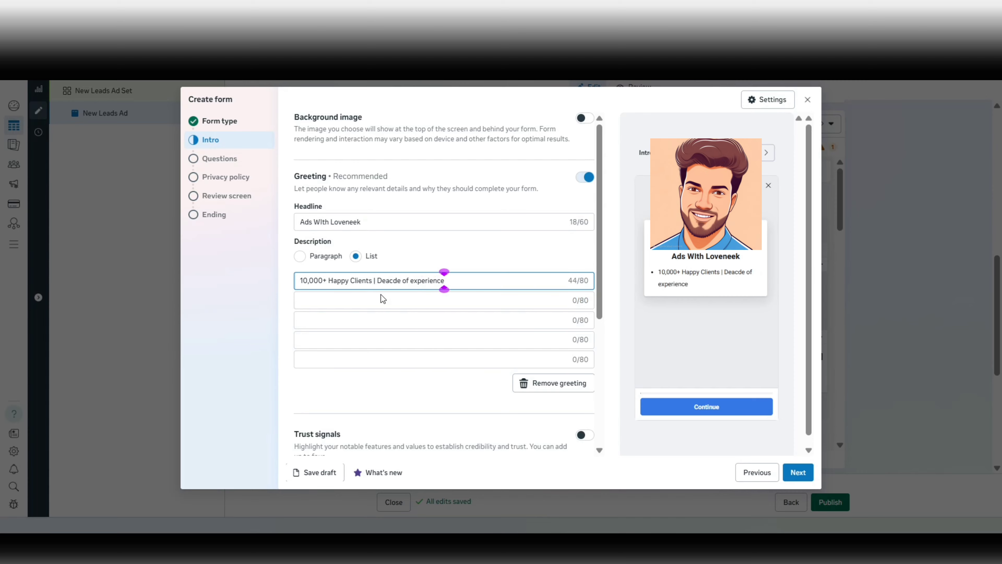
{"action": "left_click", "coordinate": [380, 296]}
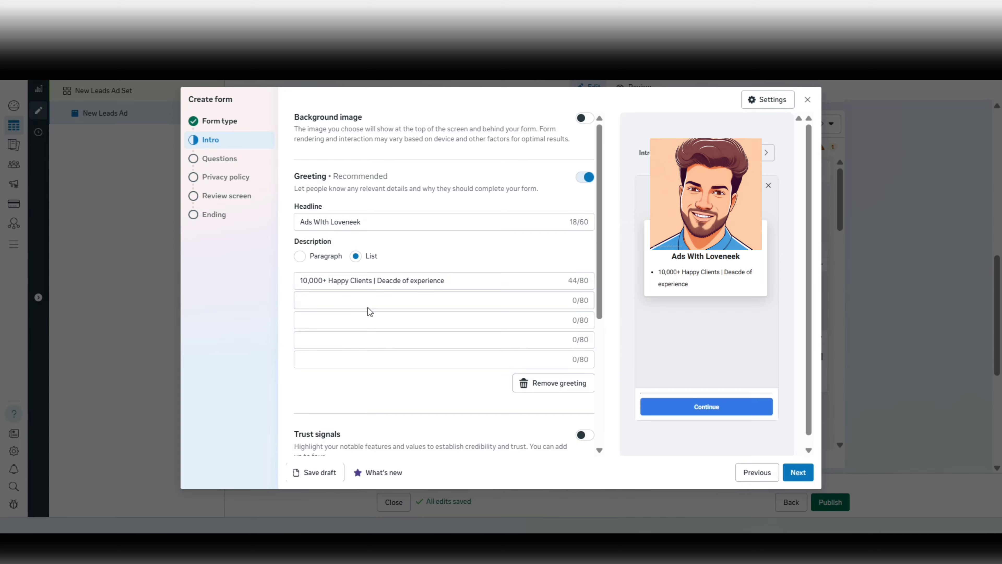
Correct the misspelled 'Deacde' to 'Decade' in the first bullet.
{"action": "left_click", "coordinate": [389, 281]}
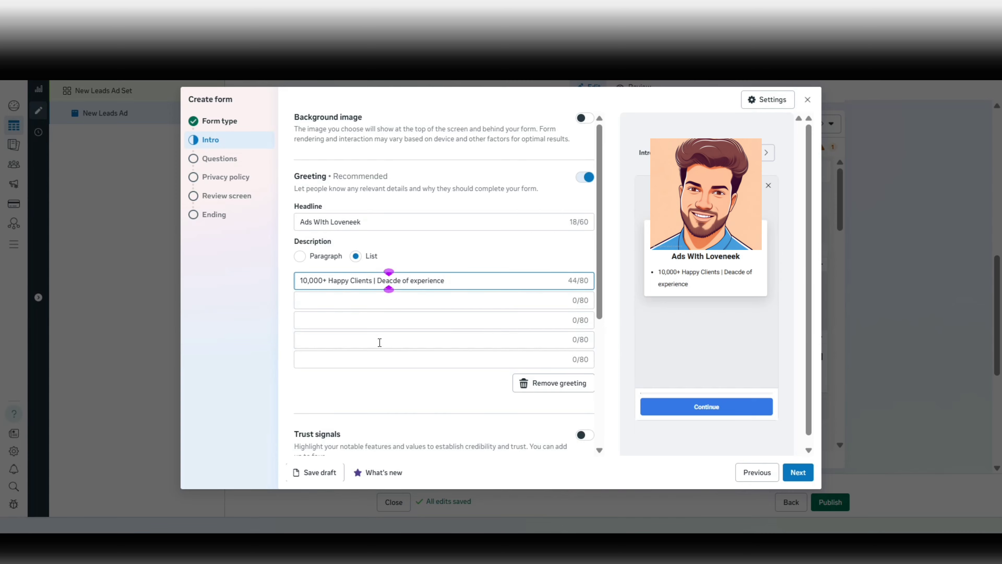
{"action": "key", "text": "Right"}
{"action": "key", "text": "BackSpace"}
{"action": "key", "text": "BackSpace"}
{"action": "type", "text": "ca"}
Add the second bullet 'xyz | XYZ' and check the first bullet's divider.
{"action": "left_click", "coordinate": [364, 300]}
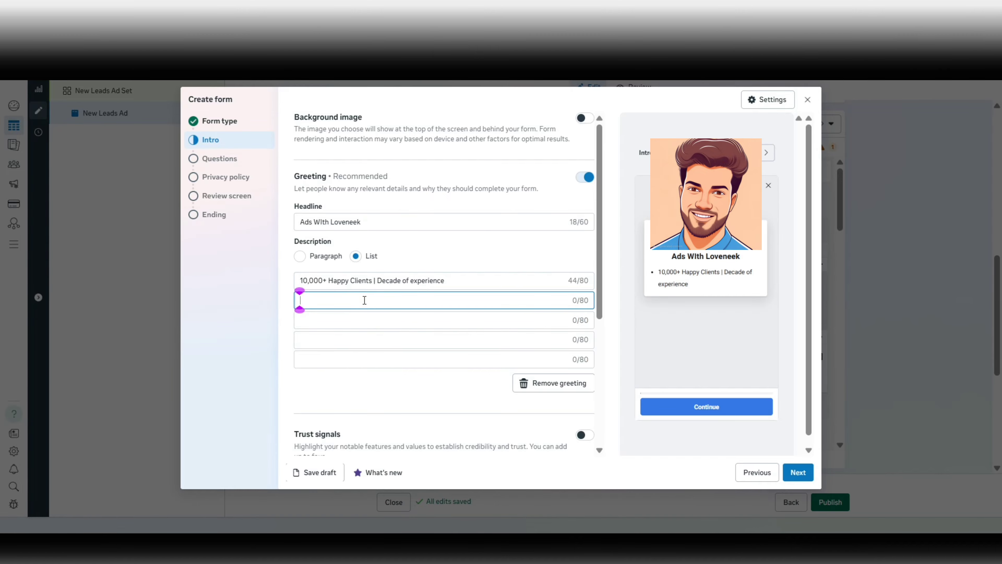
{"action": "type", "text": "xyz "}
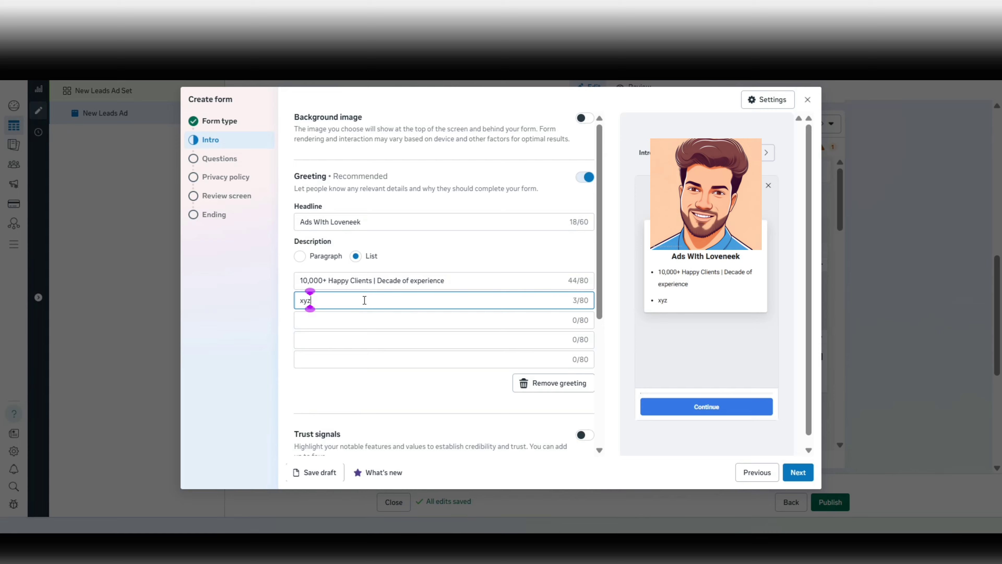
{"action": "type", "text": "| XYZ"}
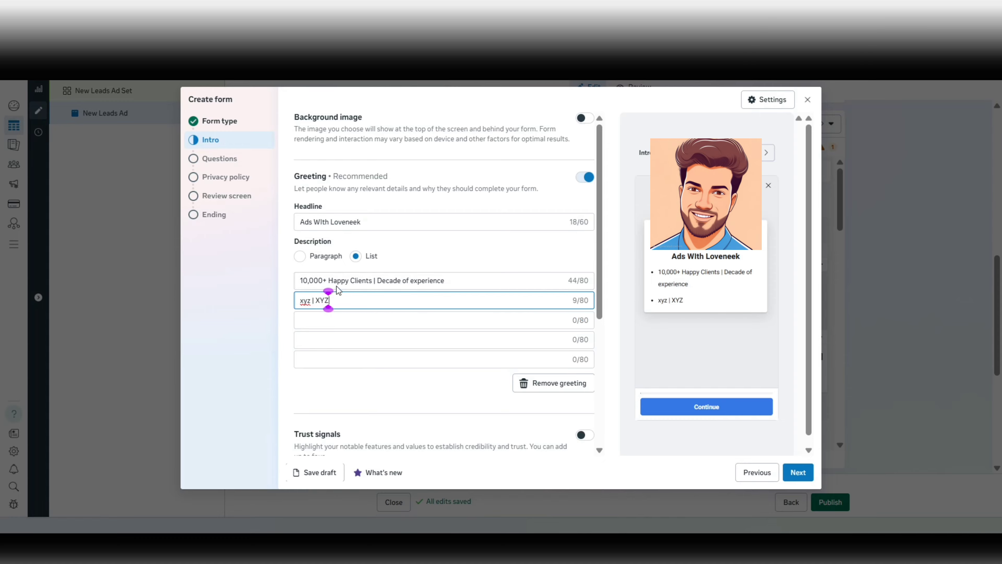
{"action": "left_click", "coordinate": [322, 285]}
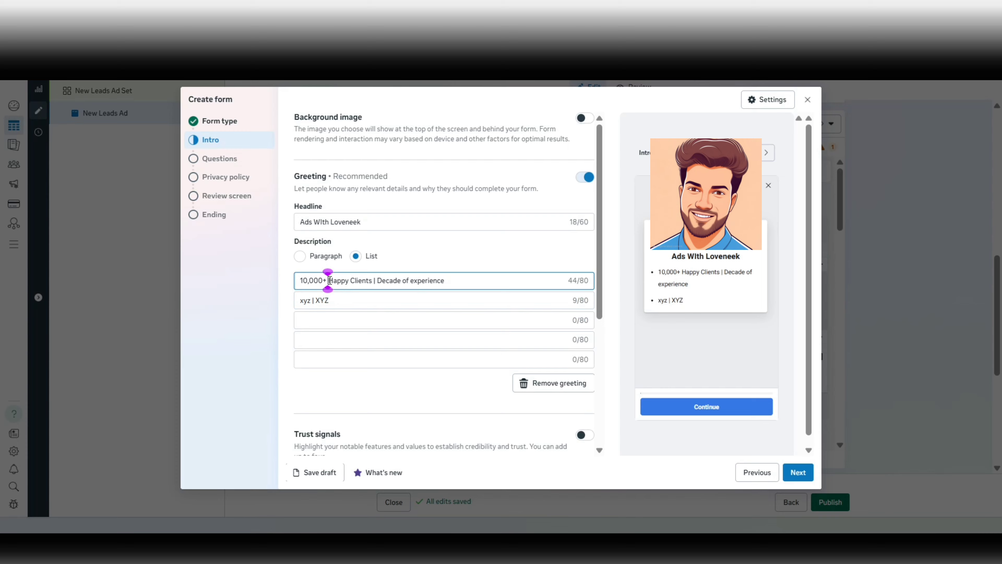
{"action": "left_click", "coordinate": [297, 281]}
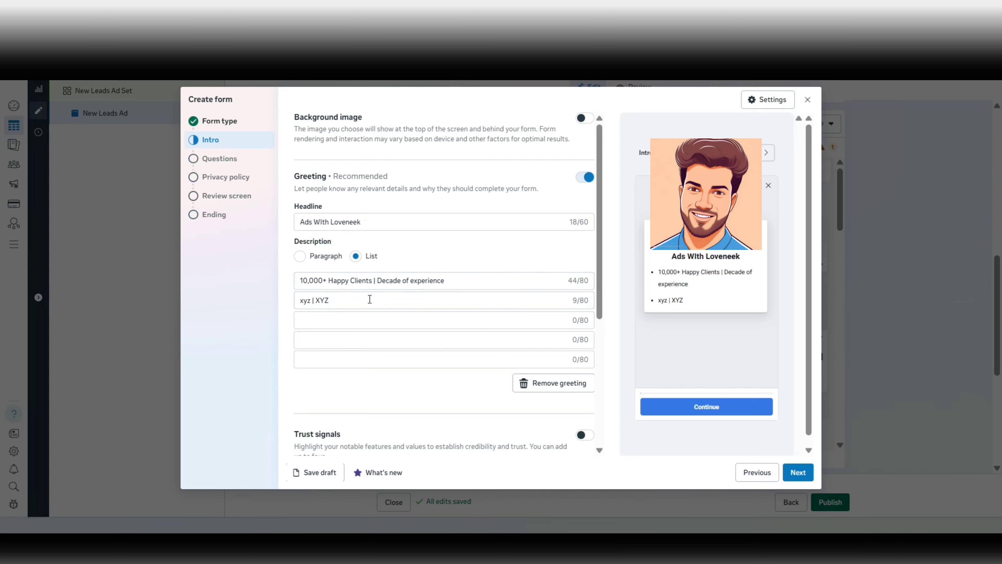
{"action": "left_click_drag", "start_coordinate": [375, 281], "coordinate": [376, 281]}
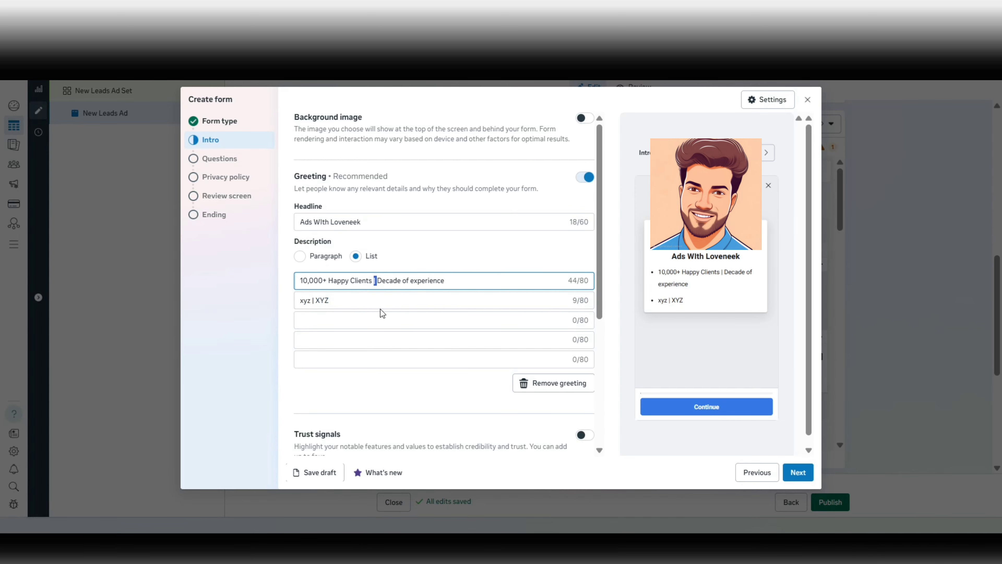
{"action": "left_click", "coordinate": [381, 300]}
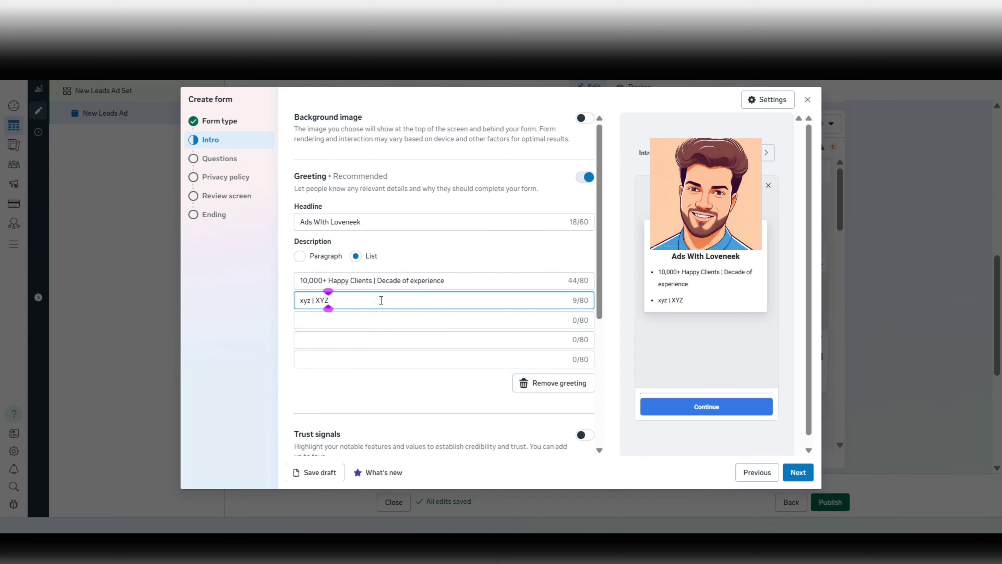
Turn on the Trust signals and Incentives toggles in the form intro.
{"action": "scroll", "coordinate": [350, 301], "scroll_direction": "down", "scroll_amount": 4}
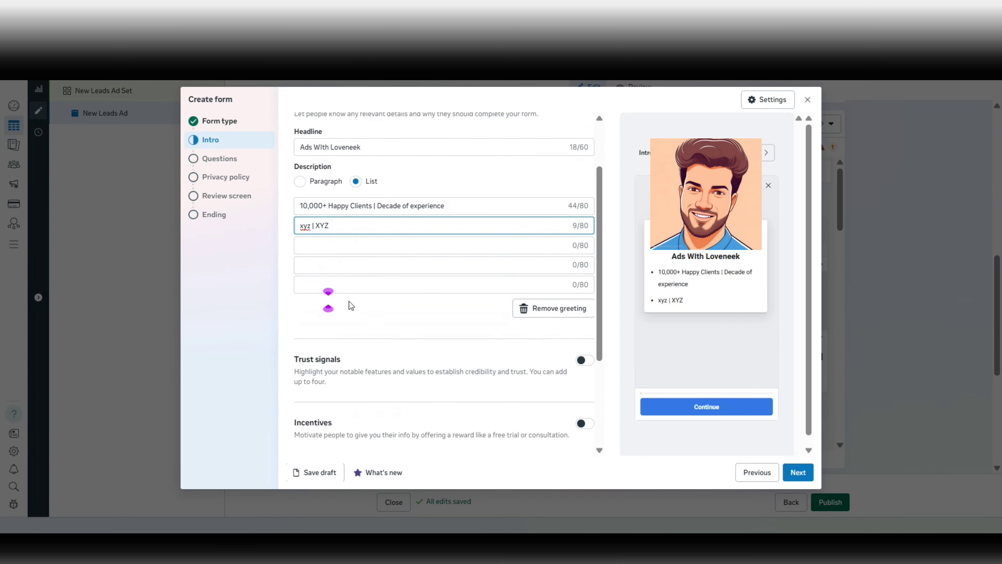
{"action": "scroll", "coordinate": [349, 304], "scroll_direction": "down", "scroll_amount": 2}
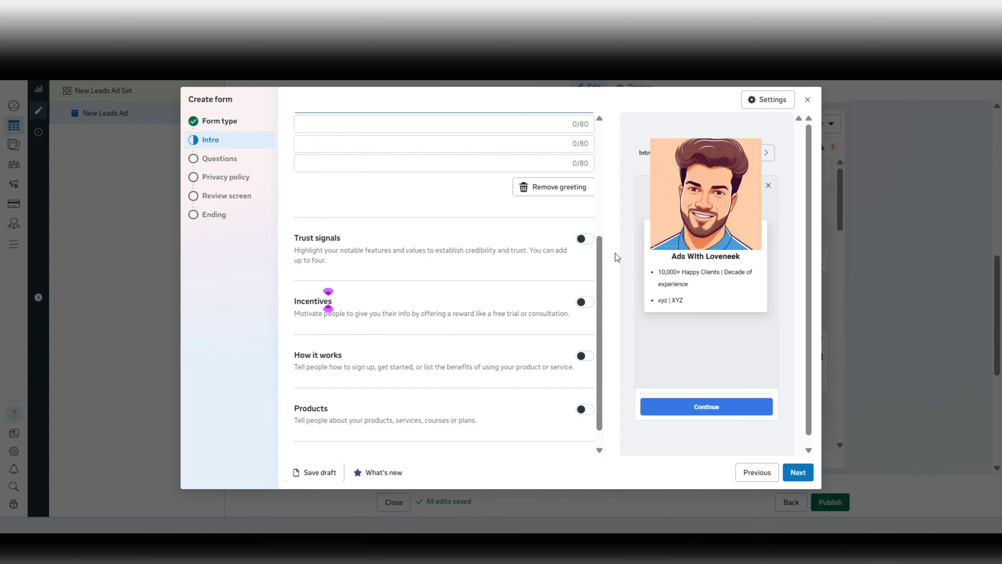
{"action": "left_click", "coordinate": [585, 240]}
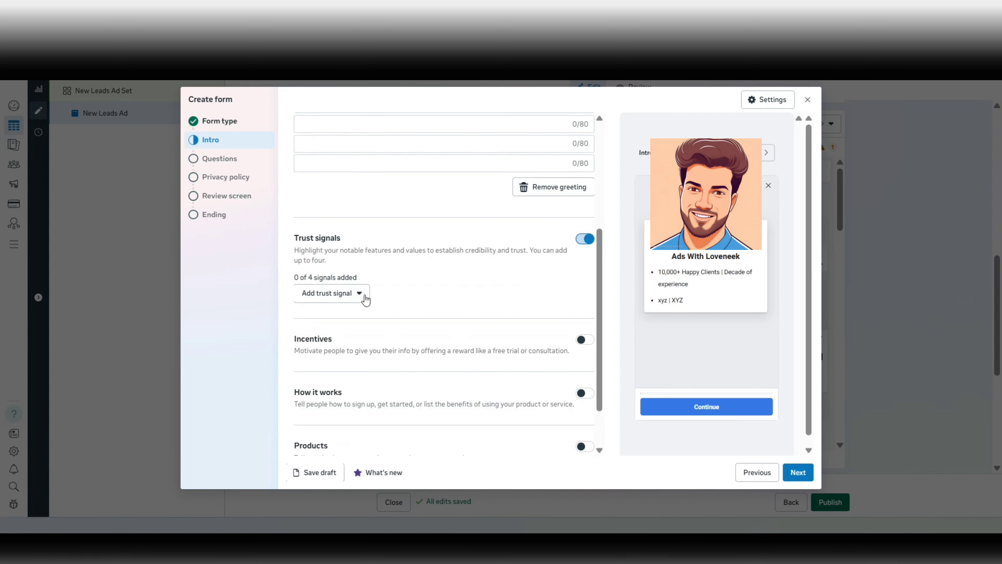
{"action": "scroll", "coordinate": [365, 299], "scroll_direction": "down", "scroll_amount": 1}
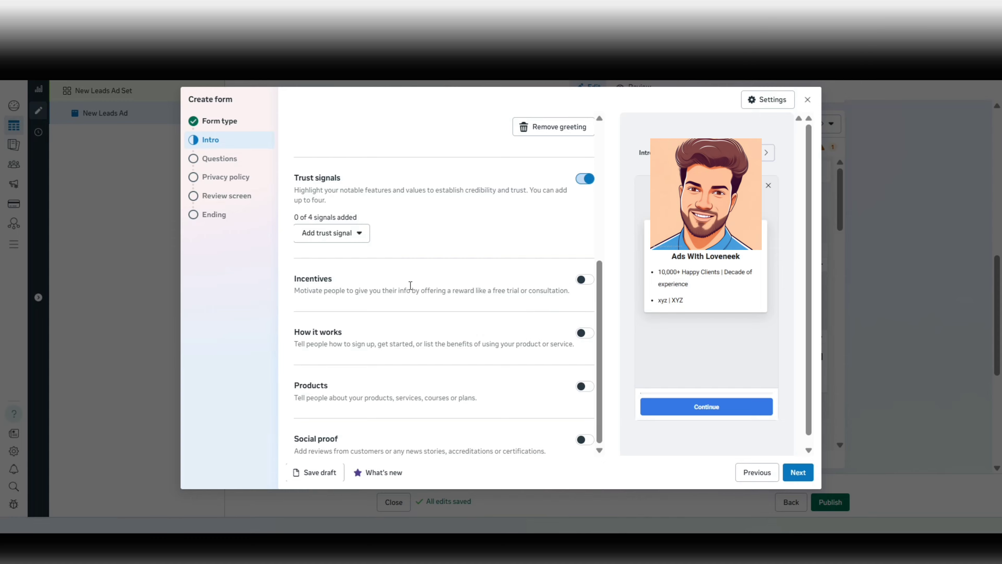
{"action": "left_click", "coordinate": [585, 280]}
{"action": "scroll", "coordinate": [445, 285], "scroll_direction": "down", "scroll_amount": 2}
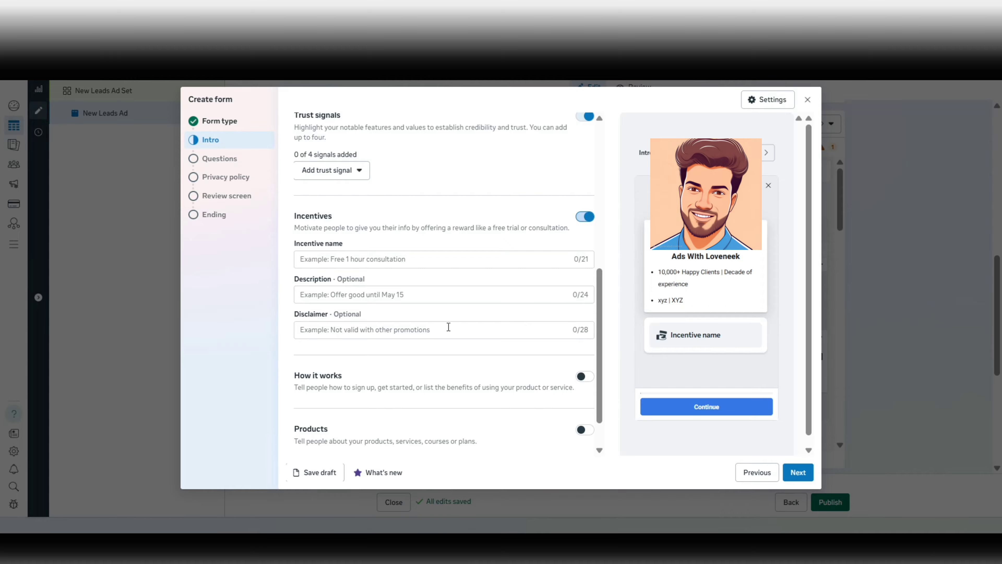
{"action": "scroll", "coordinate": [450, 330], "scroll_direction": "down", "scroll_amount": 1}
{"action": "scroll", "coordinate": [414, 264], "scroll_direction": "down", "scroll_amount": 1}
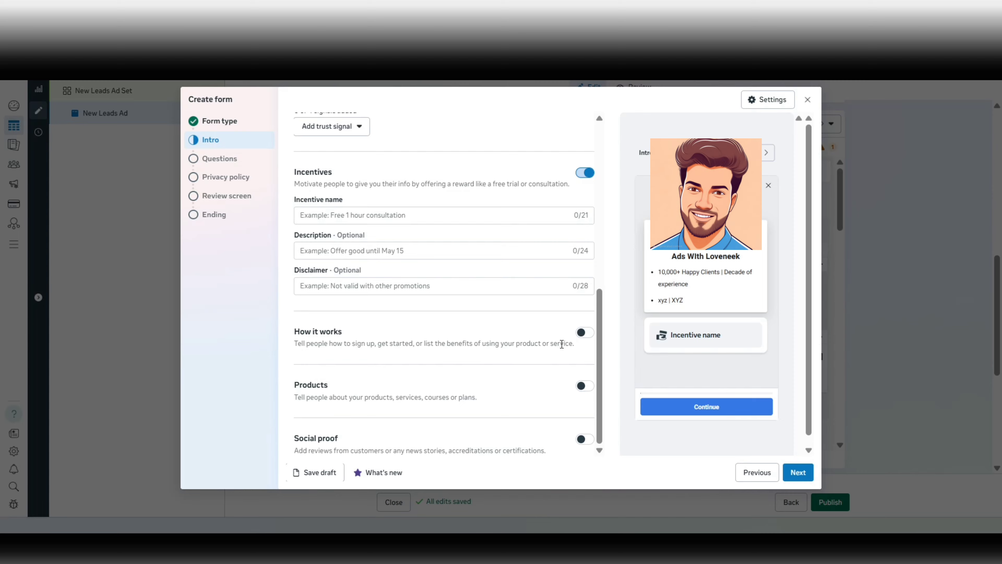
Turn on the How it works and Products sections of the intro.
{"action": "left_click", "coordinate": [581, 333]}
{"action": "scroll", "coordinate": [512, 336], "scroll_direction": "down", "scroll_amount": 2}
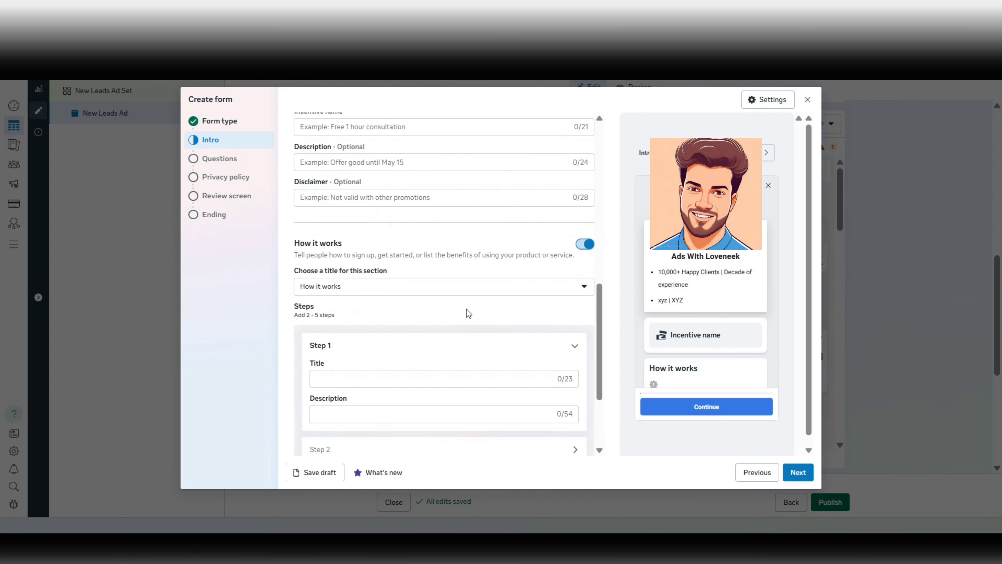
{"action": "scroll", "coordinate": [469, 313], "scroll_direction": "down", "scroll_amount": 2}
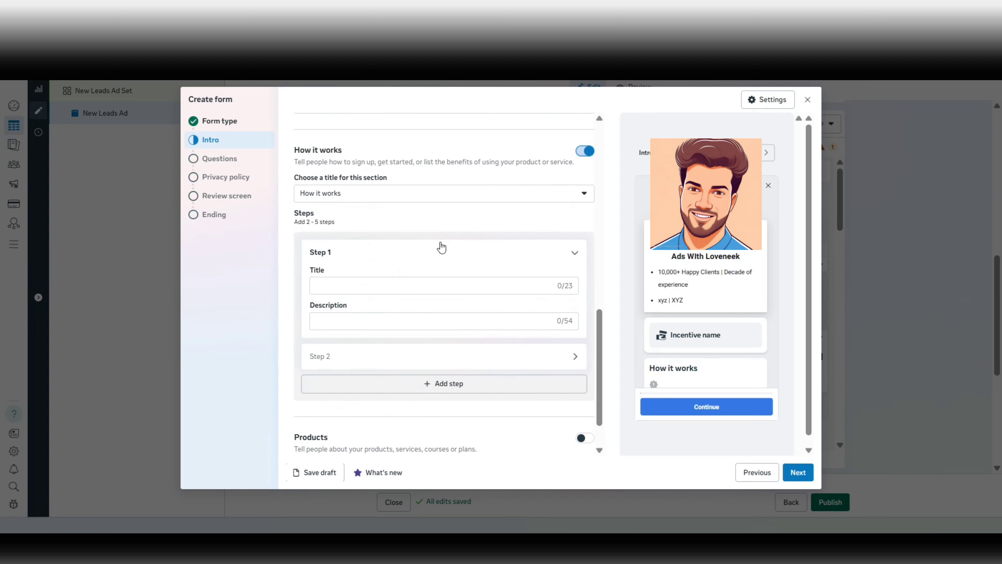
{"action": "scroll", "coordinate": [408, 172], "scroll_direction": "down", "scroll_amount": 1}
{"action": "scroll", "coordinate": [407, 171], "scroll_direction": "up", "scroll_amount": 1}
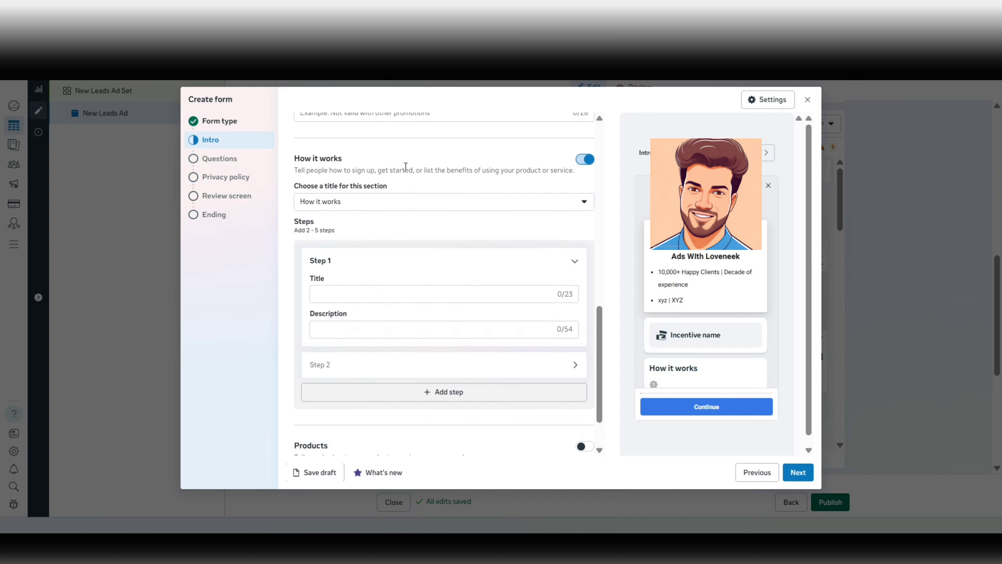
{"action": "scroll", "coordinate": [381, 230], "scroll_direction": "down", "scroll_amount": 1}
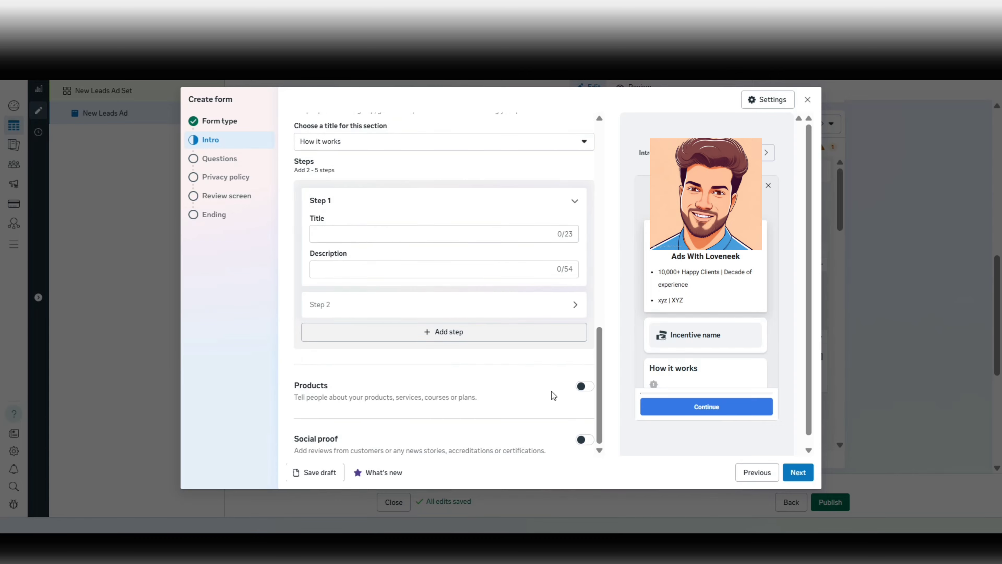
{"action": "left_click", "coordinate": [576, 387]}
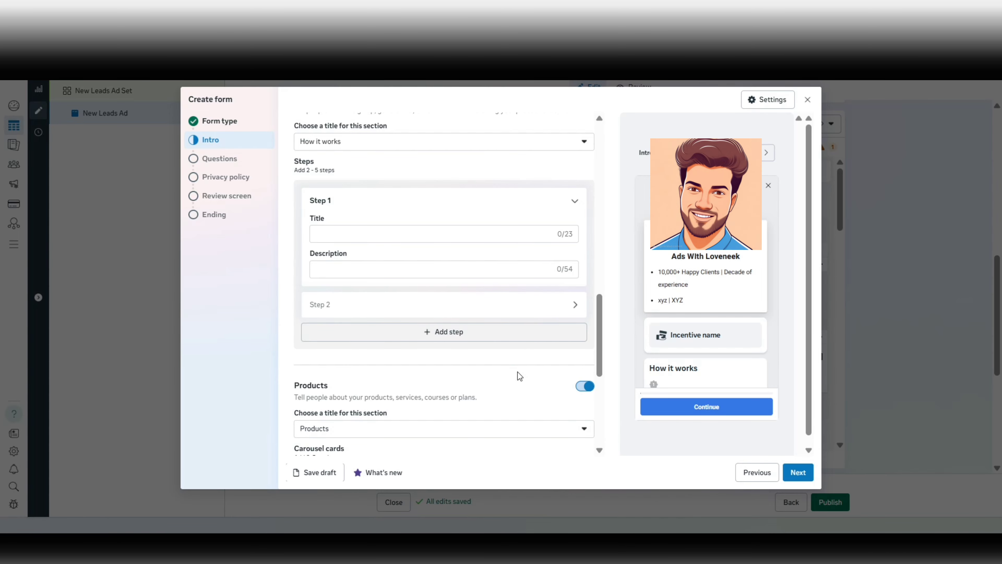
Enable Social proof and review the Reviews title and carousel cards.
{"action": "scroll", "coordinate": [426, 410], "scroll_direction": "down", "scroll_amount": 3}
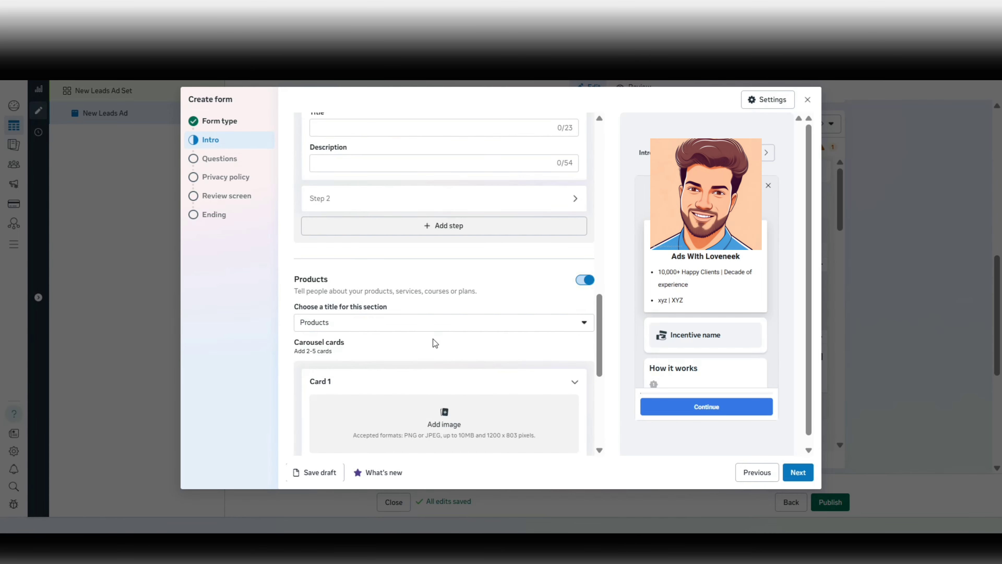
{"action": "scroll", "coordinate": [436, 343], "scroll_direction": "down", "scroll_amount": 3}
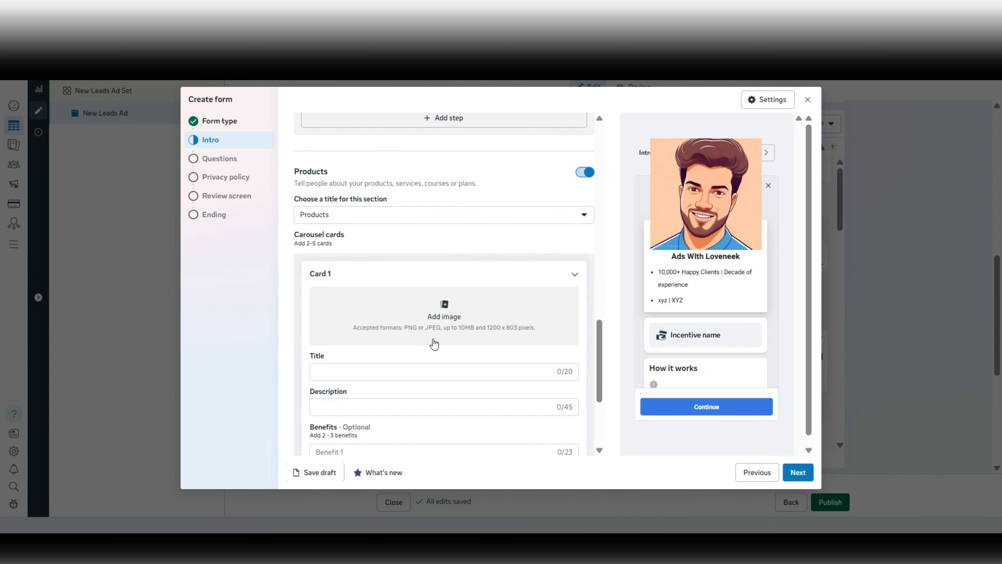
{"action": "scroll", "coordinate": [501, 273], "scroll_direction": "down", "scroll_amount": 5}
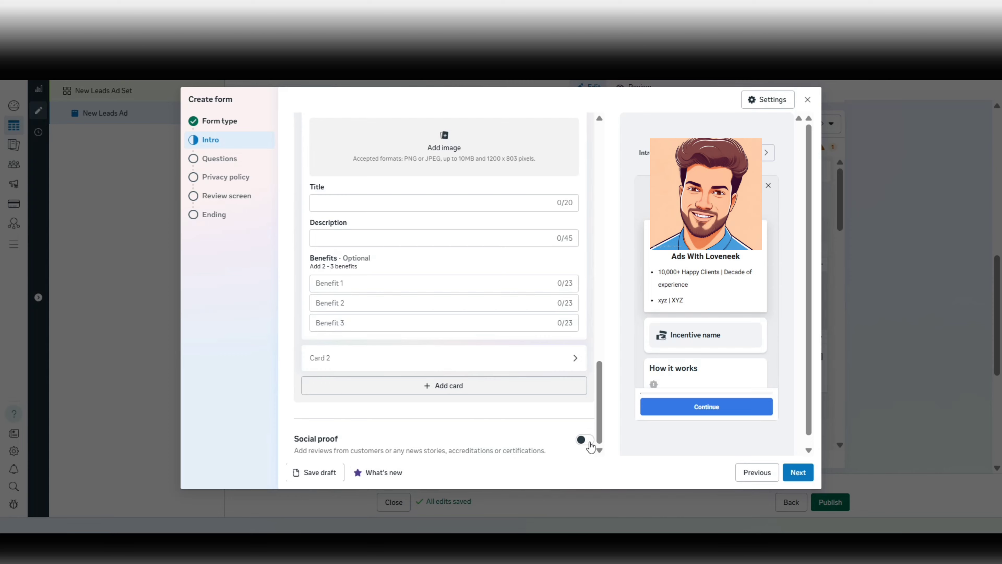
{"action": "left_click", "coordinate": [486, 429]}
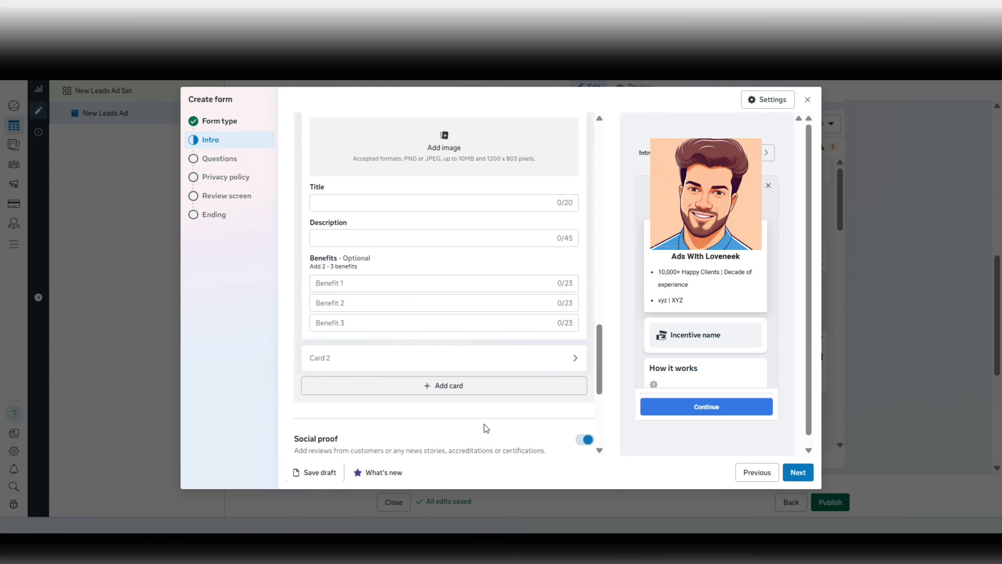
{"action": "scroll", "coordinate": [484, 427], "scroll_direction": "down", "scroll_amount": 3}
{"action": "scroll", "coordinate": [484, 425], "scroll_direction": "down", "scroll_amount": 3}
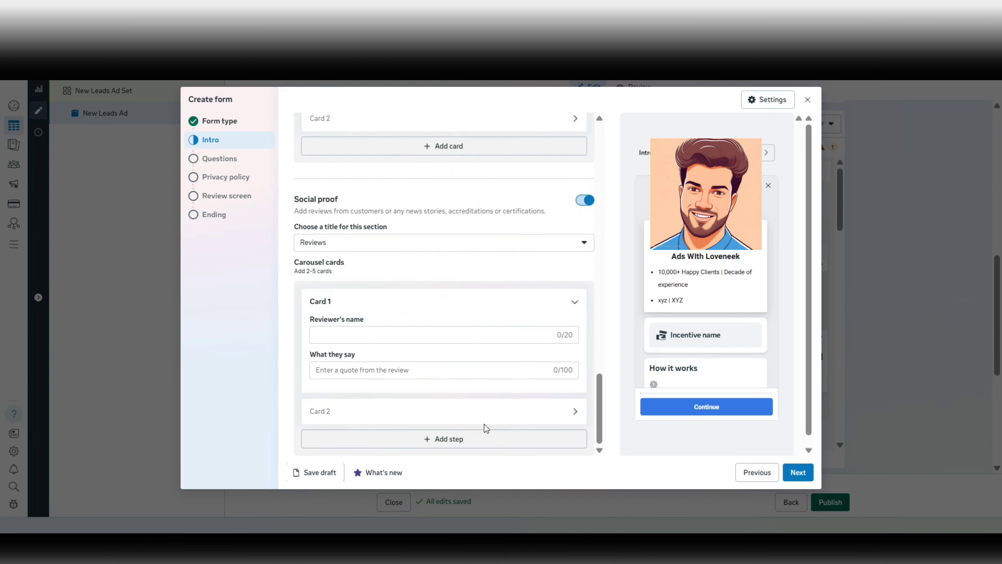
On the Questions step, add the multiple-choice question 'would you like to proceed?'.
{"action": "left_click", "coordinate": [800, 474]}
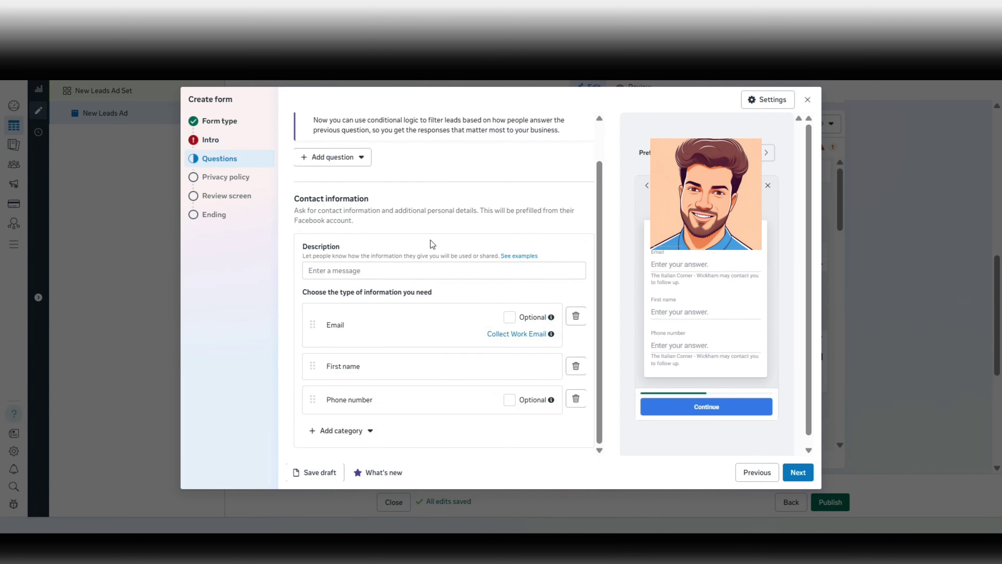
{"action": "scroll", "coordinate": [386, 197], "scroll_direction": "up", "scroll_amount": 2}
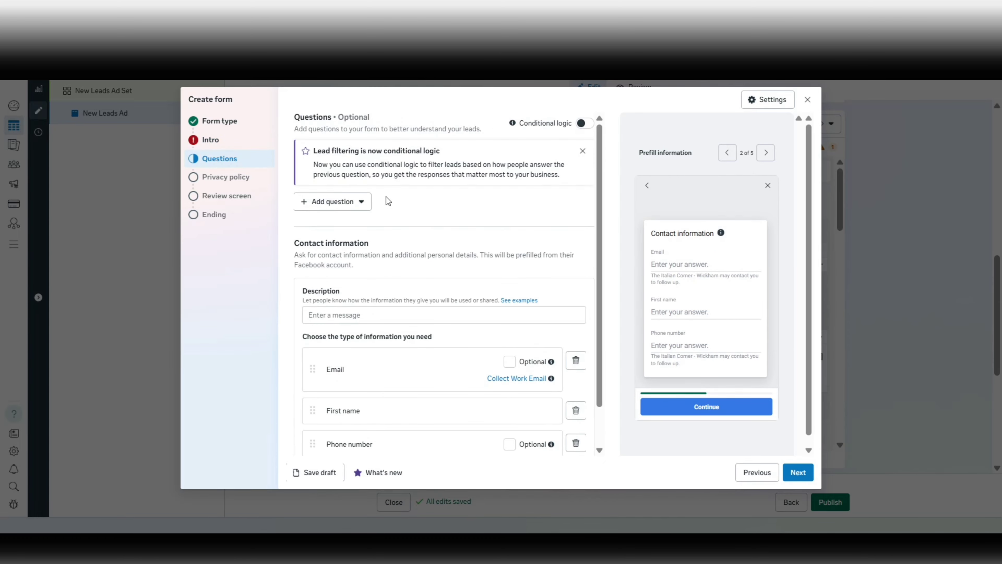
{"action": "left_click", "coordinate": [357, 203]}
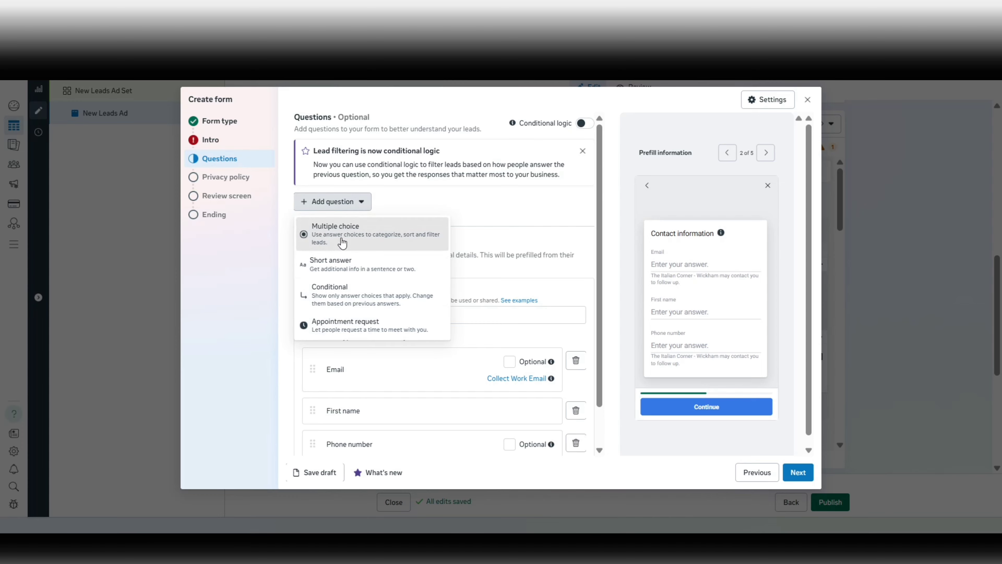
{"action": "left_click", "coordinate": [393, 237]}
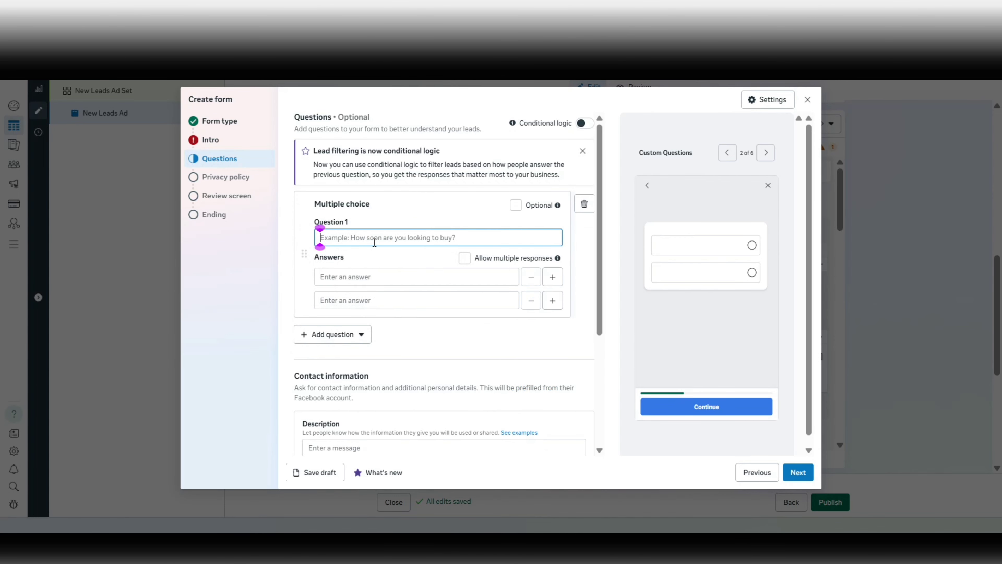
{"action": "type", "text": "wou"}
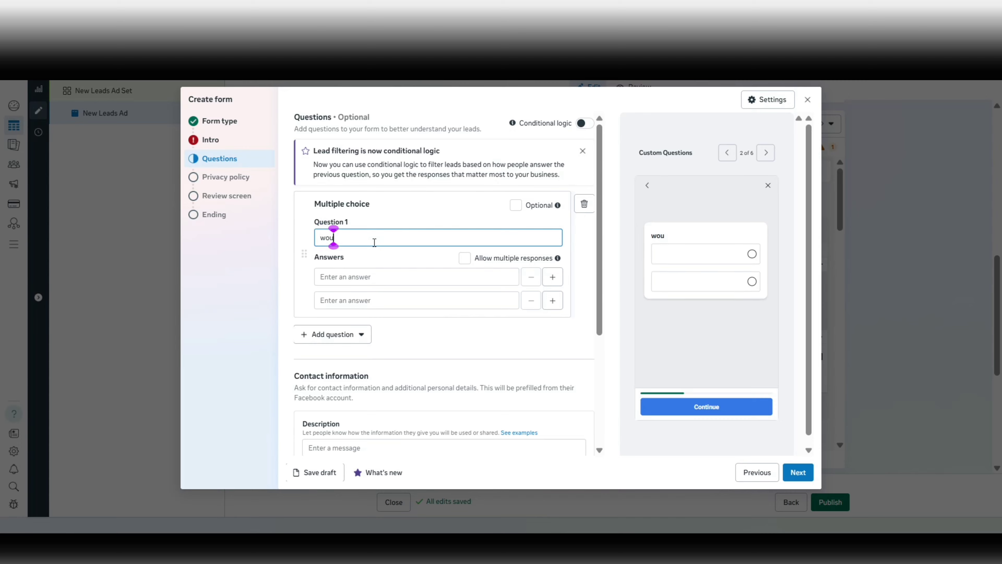
{"action": "type", "text": "ld you like to proc"}
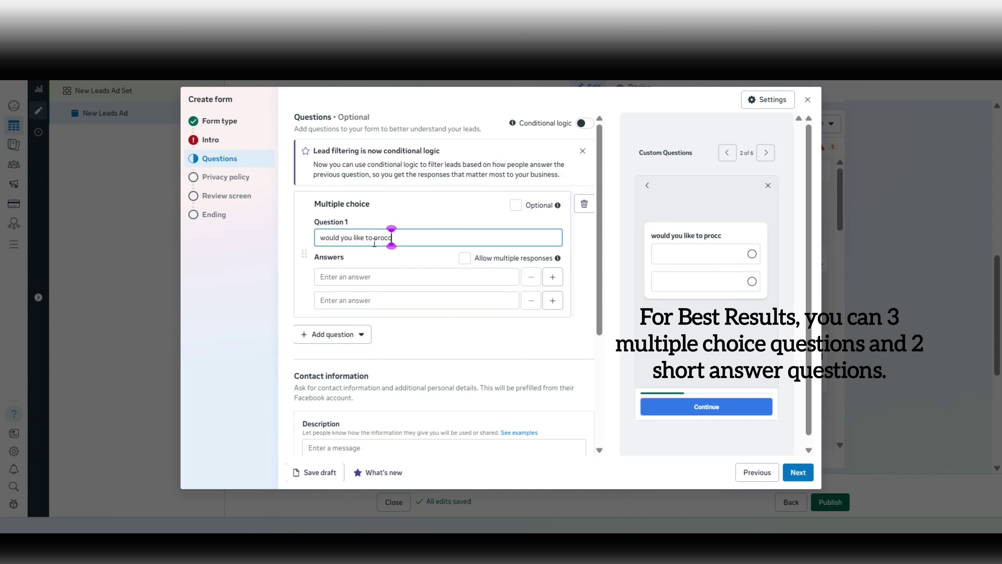
{"action": "type", "text": "eed?"}
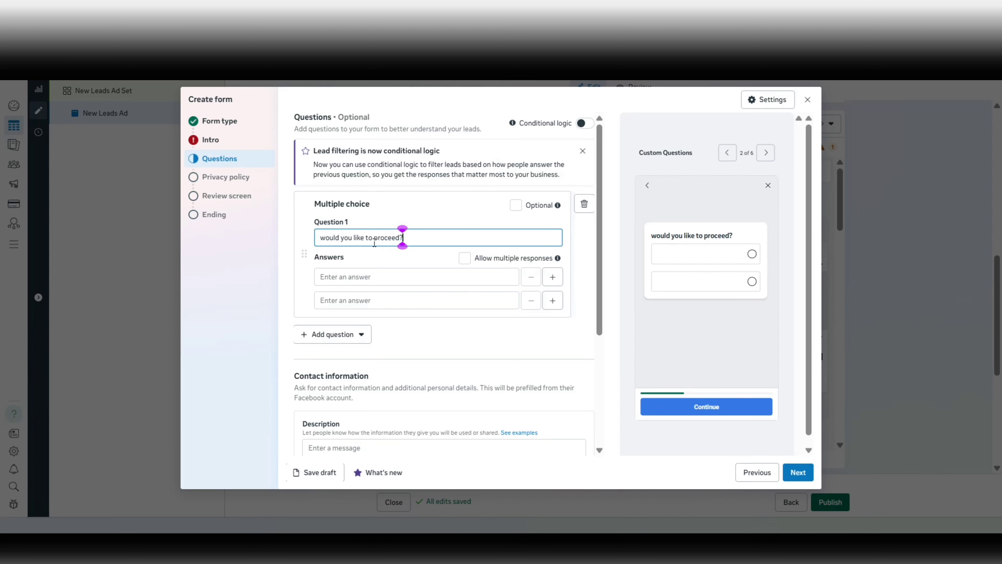
Give the question the answer options Yes and No.
{"action": "left_click", "coordinate": [388, 276]}
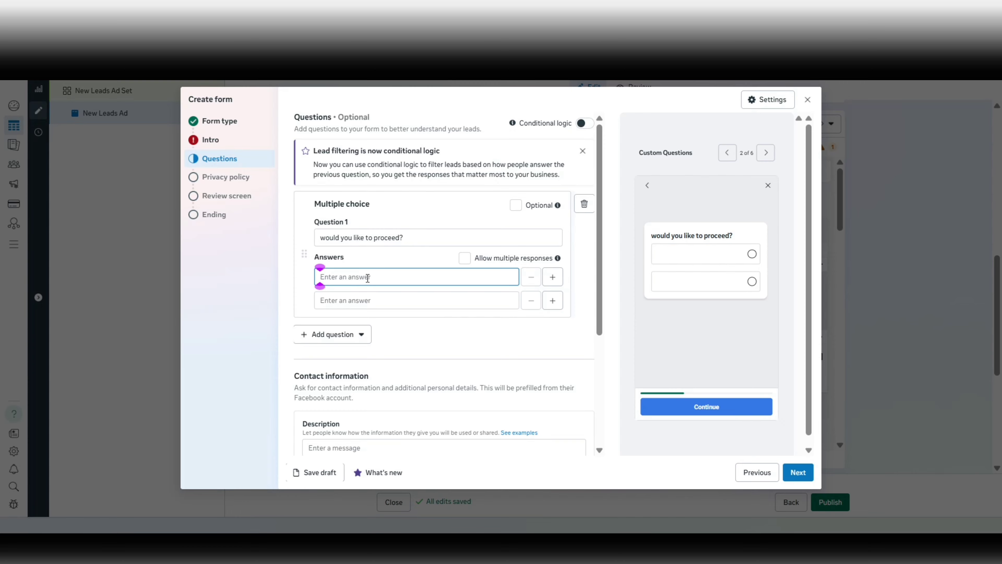
{"action": "type", "text": "Yes"}
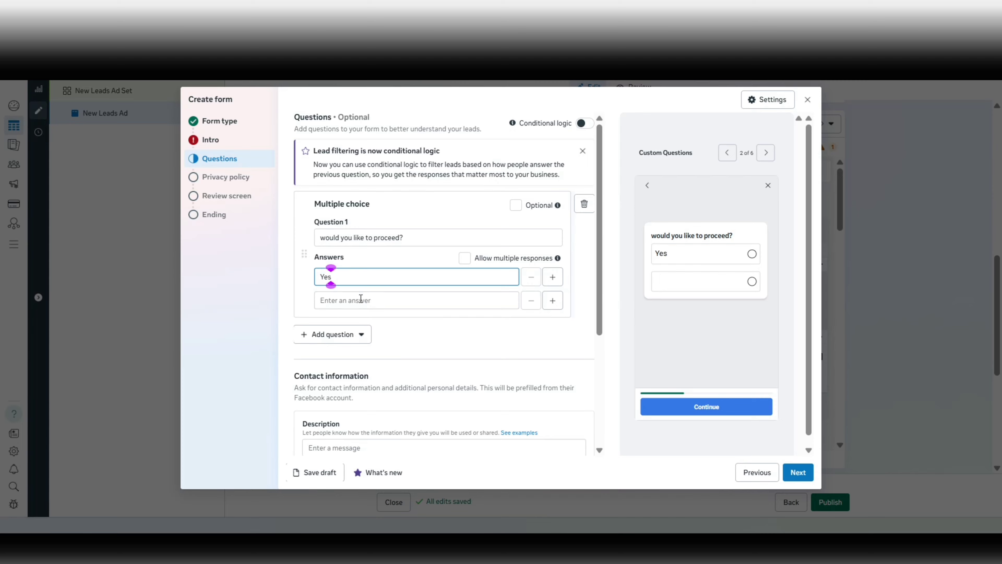
{"action": "left_click", "coordinate": [361, 298]}
{"action": "type", "text": "No"}
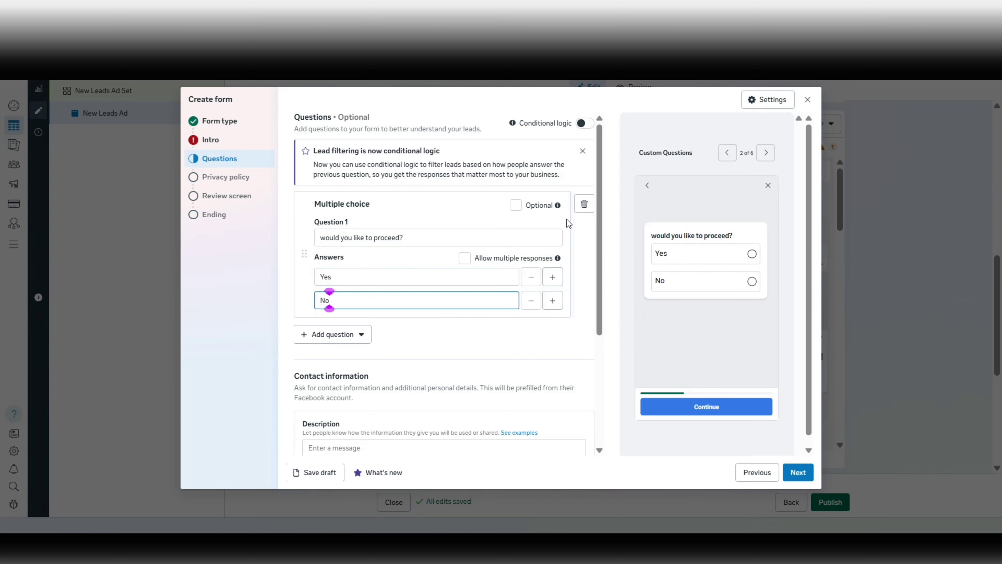
Add a second, blank multiple-choice question.
{"action": "left_click", "coordinate": [339, 338]}
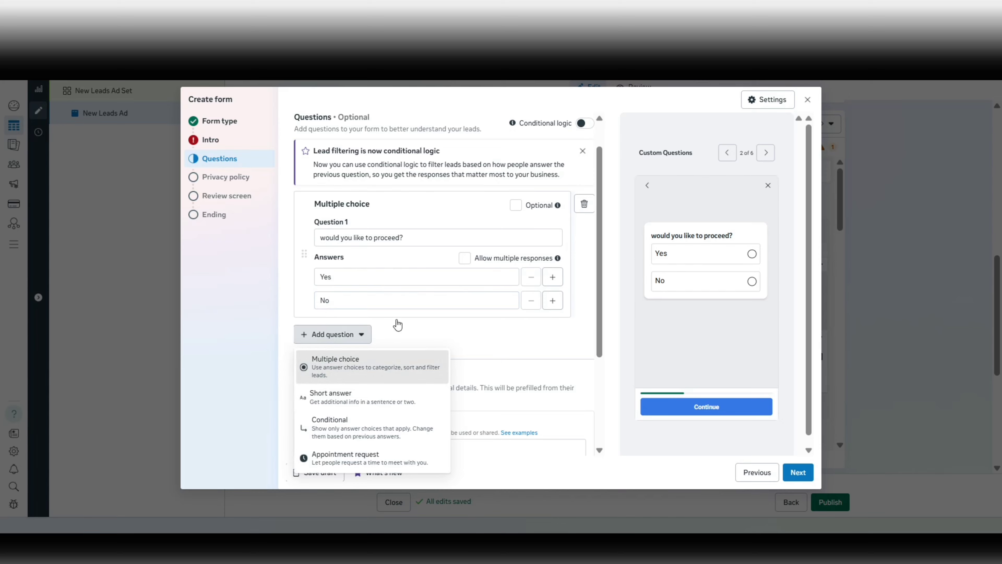
{"action": "left_click", "coordinate": [347, 363]}
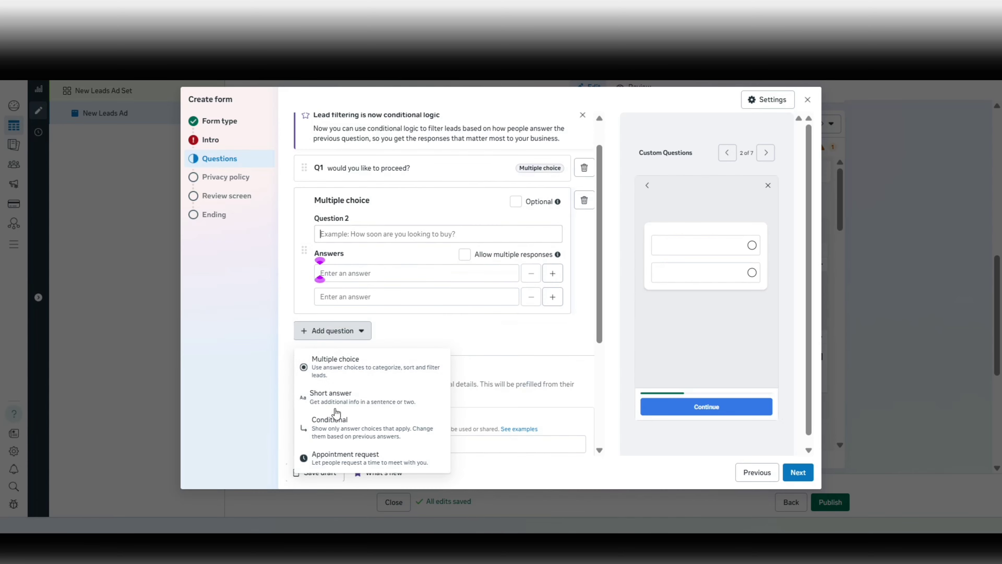
{"action": "left_click", "coordinate": [346, 332]}
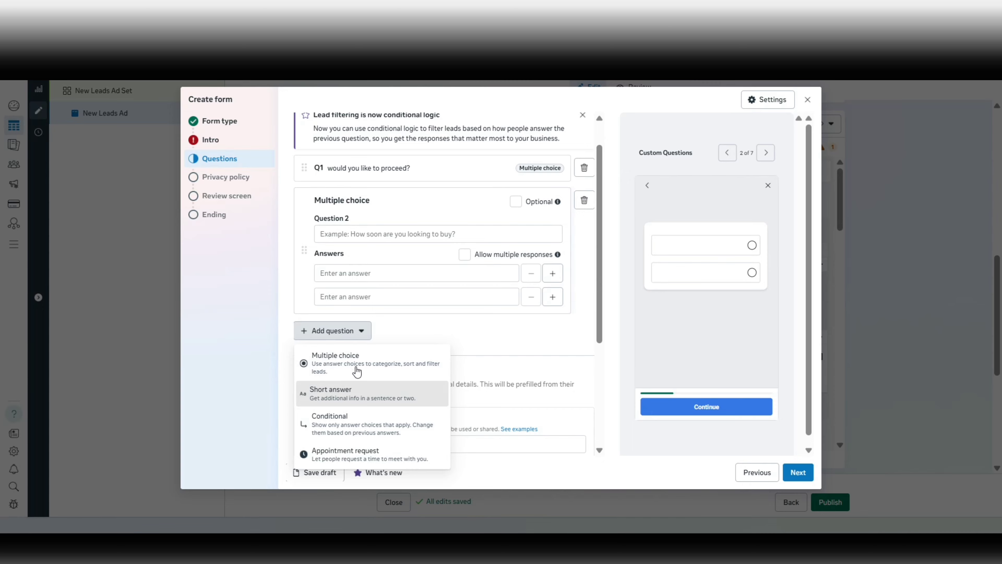
Add a short-answer question with Minimum characters set to 10.
{"action": "left_click", "coordinate": [370, 396]}
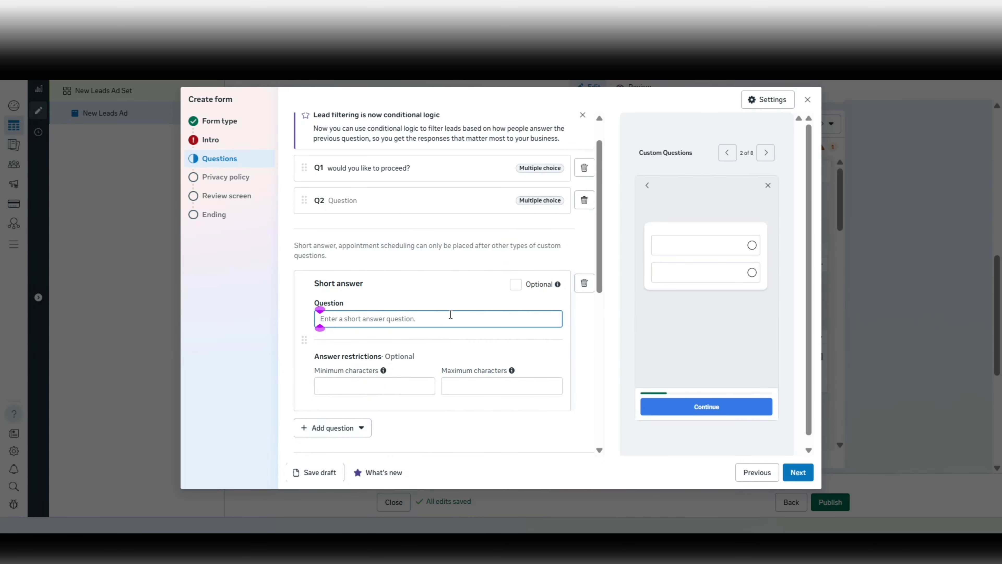
{"action": "scroll", "coordinate": [450, 315], "scroll_direction": "up", "scroll_amount": 1}
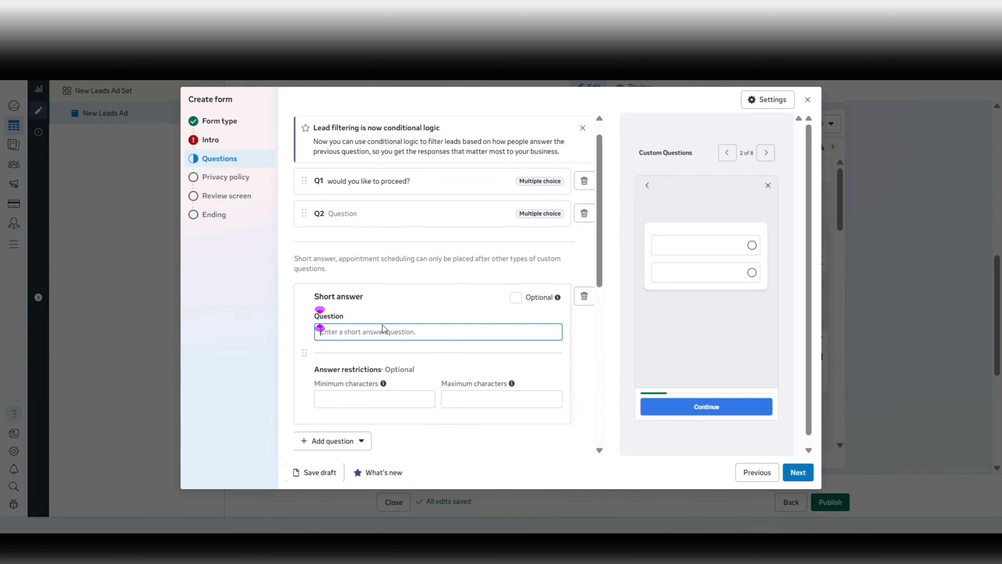
{"action": "left_click", "coordinate": [346, 399]}
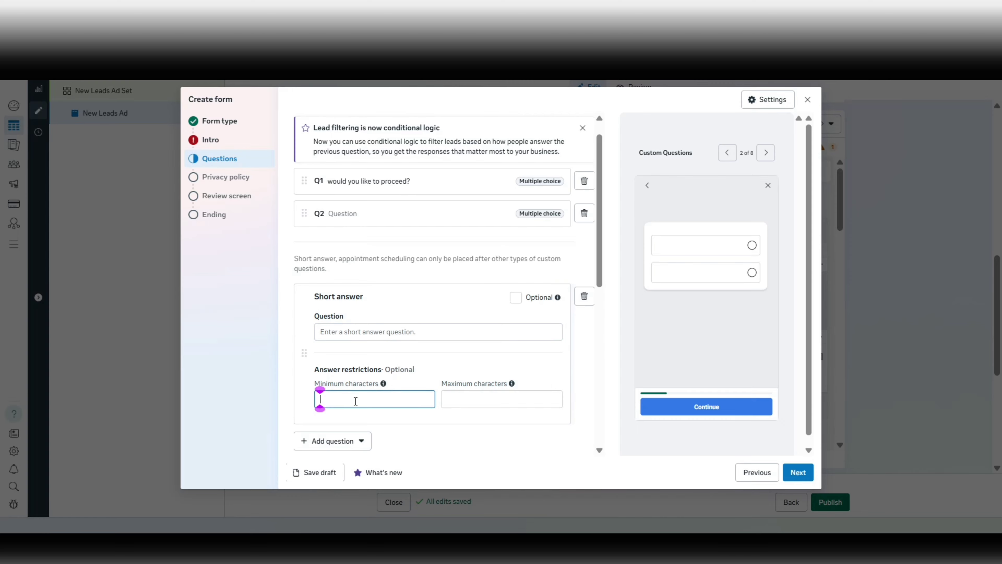
{"action": "type", "text": "10"}
{"action": "left_click", "coordinate": [405, 421]}
{"action": "left_click", "coordinate": [417, 332]}
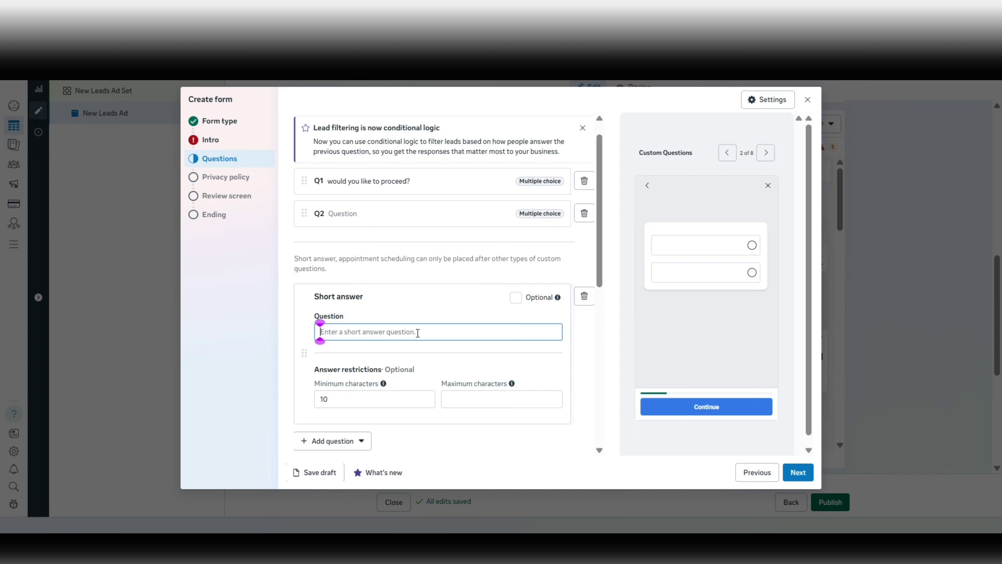
{"action": "type", "text": "sdf"}
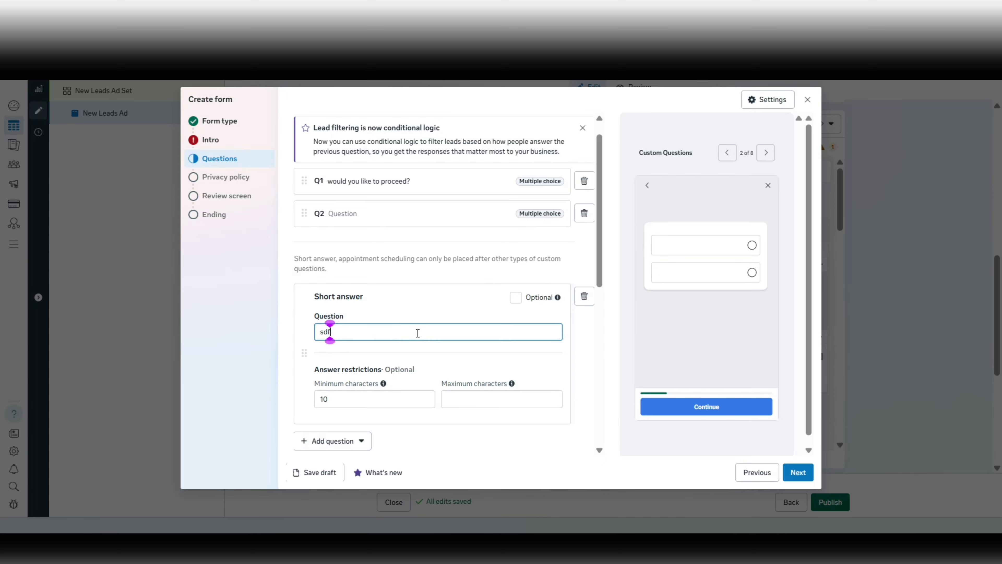
{"action": "key", "text": "BackSpace"}
{"action": "key", "text": "BackSpace"}
{"action": "key", "text": "BackSpace"}
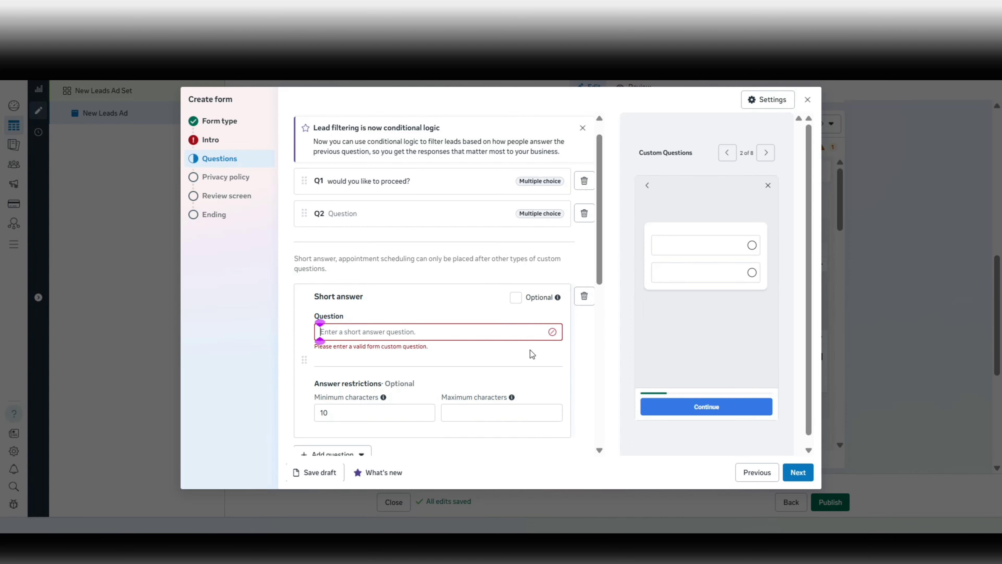
{"action": "scroll", "coordinate": [530, 349], "scroll_direction": "down", "scroll_amount": 2}
{"action": "left_click", "coordinate": [514, 245]}
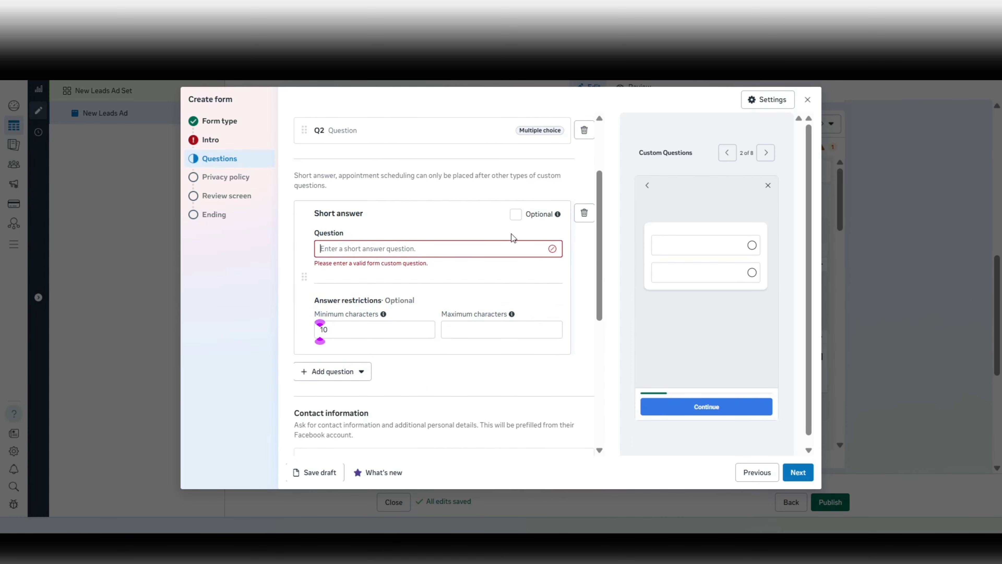
{"action": "scroll", "coordinate": [482, 377], "scroll_direction": "down", "scroll_amount": 5}
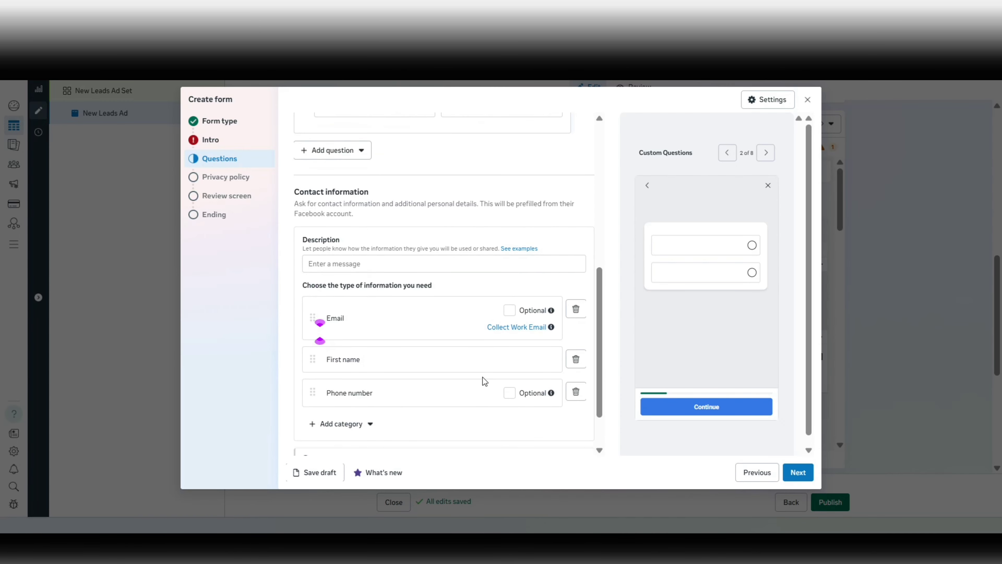
Enter 'Please fill the details below:' as the Contact information description.
{"action": "left_click", "coordinate": [349, 263]}
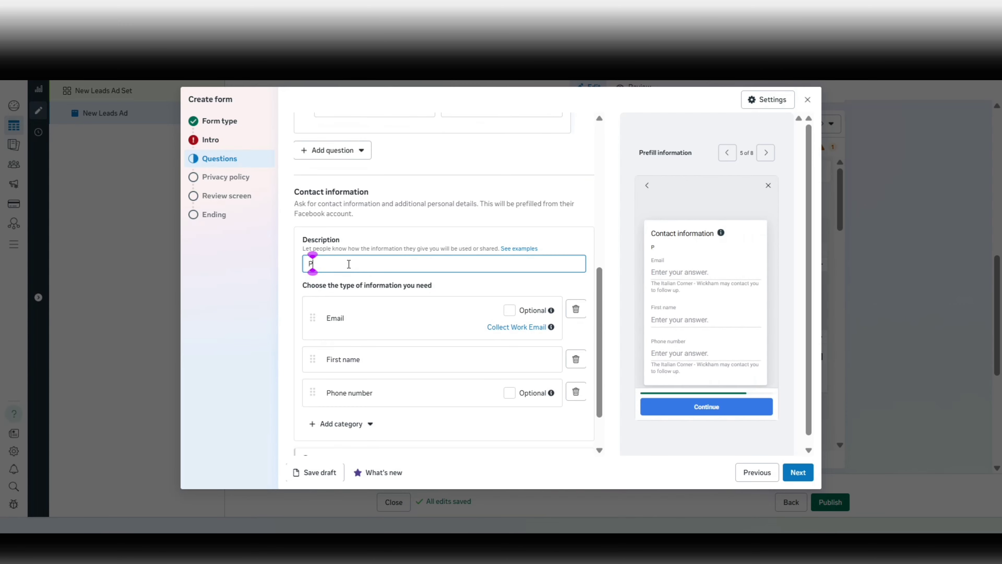
{"action": "type", "text": "Please fill the details belwo"}
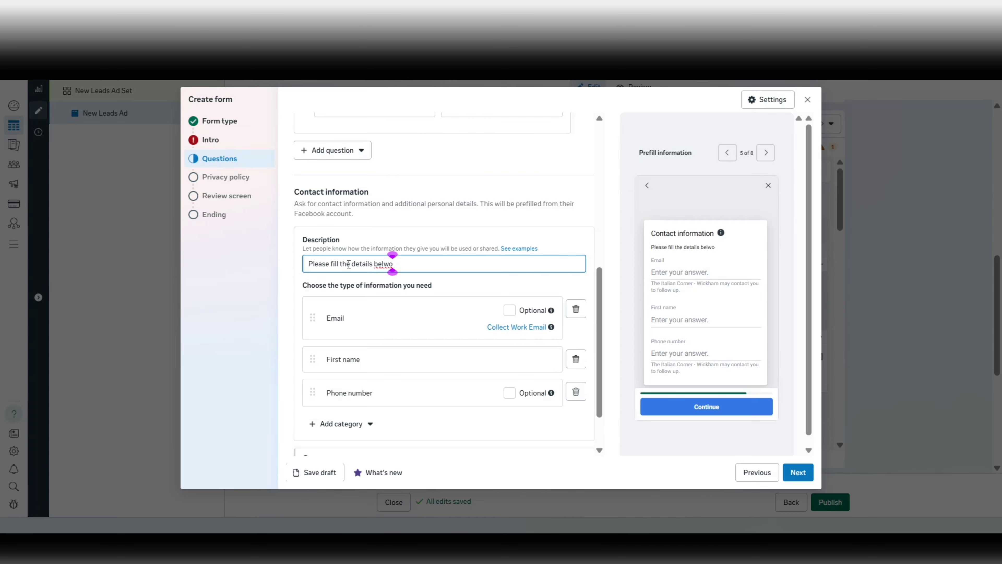
{"action": "key", "text": "BackSpace"}
{"action": "key", "text": "BackSpace"}
{"action": "type", "text": "ow:"}
{"action": "scroll", "coordinate": [409, 324], "scroll_direction": "down", "scroll_amount": 2}
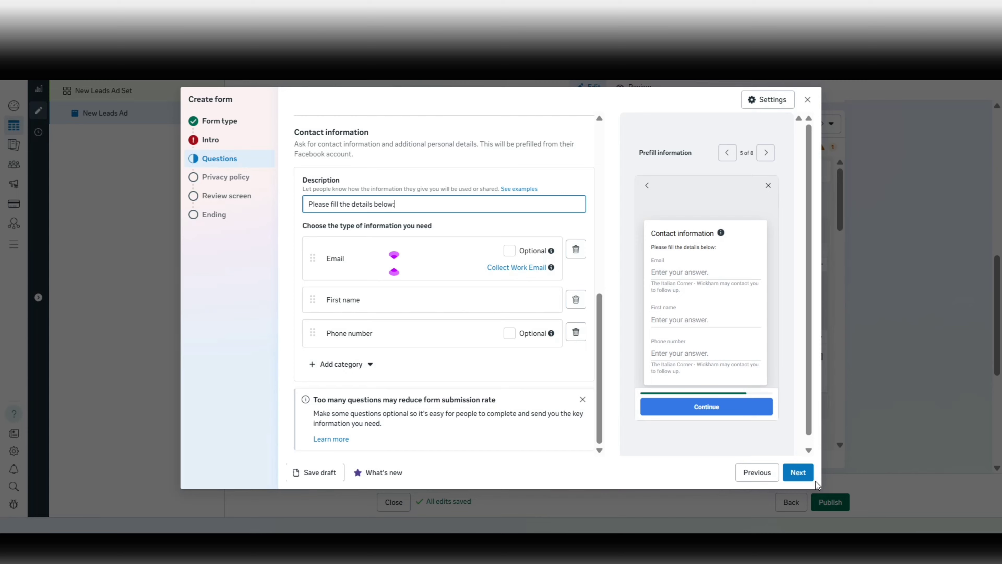
On the Privacy policy step, change the link text to 'View Privacy Policy'.
{"action": "left_click", "coordinate": [797, 478]}
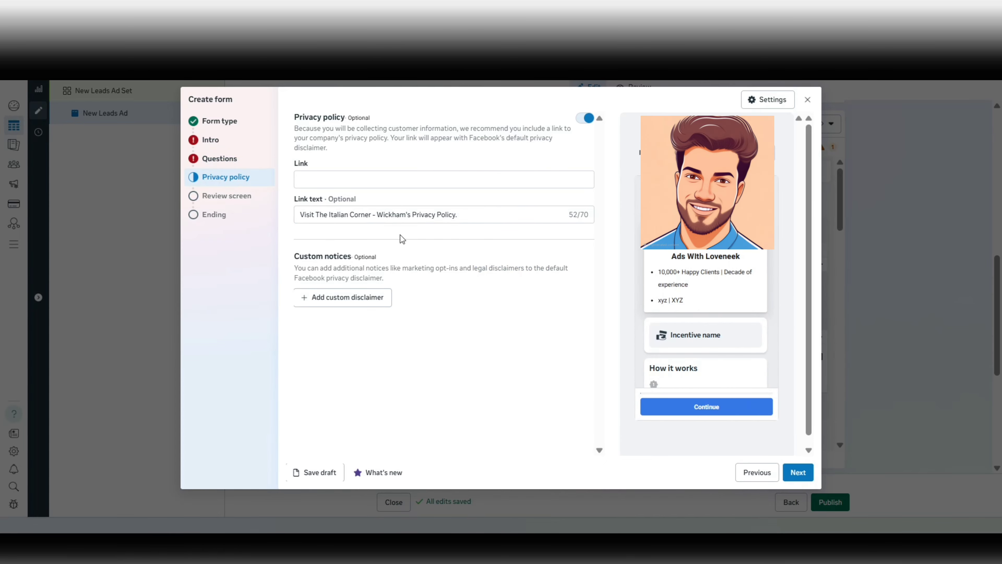
{"action": "left_click", "coordinate": [345, 179]}
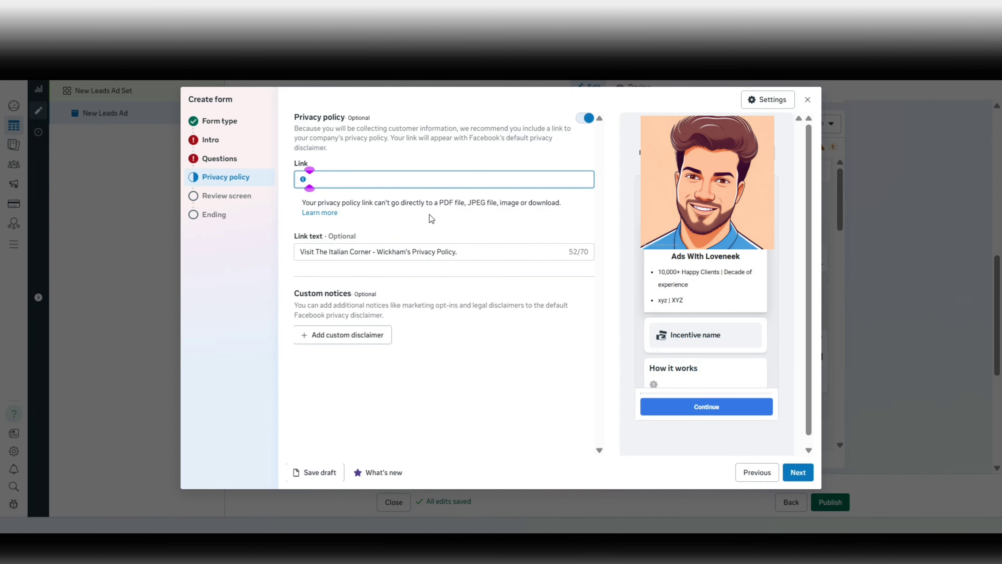
{"action": "left_click", "coordinate": [342, 251]}
{"action": "key", "text": "ctrl+a"}
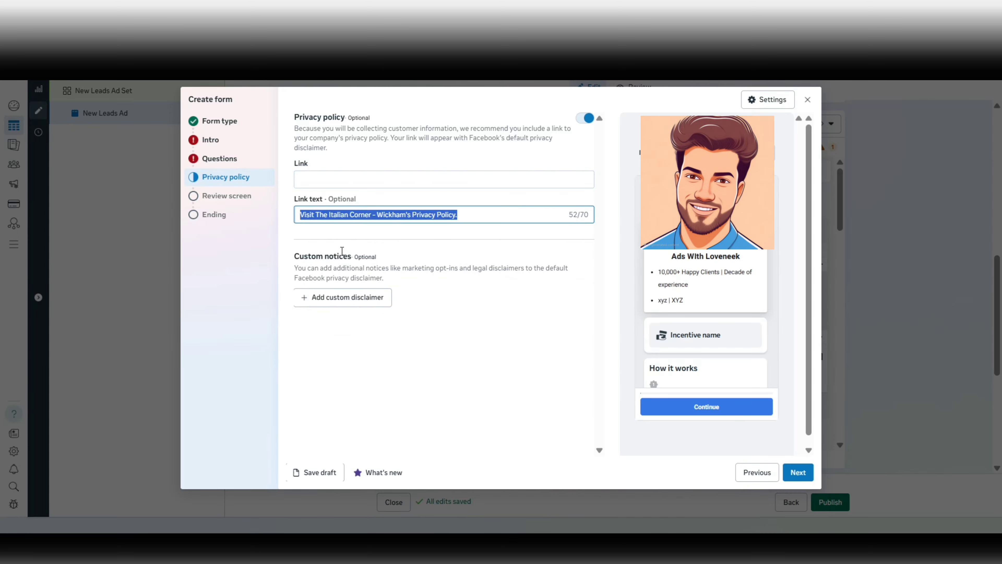
{"action": "type", "text": "View "}
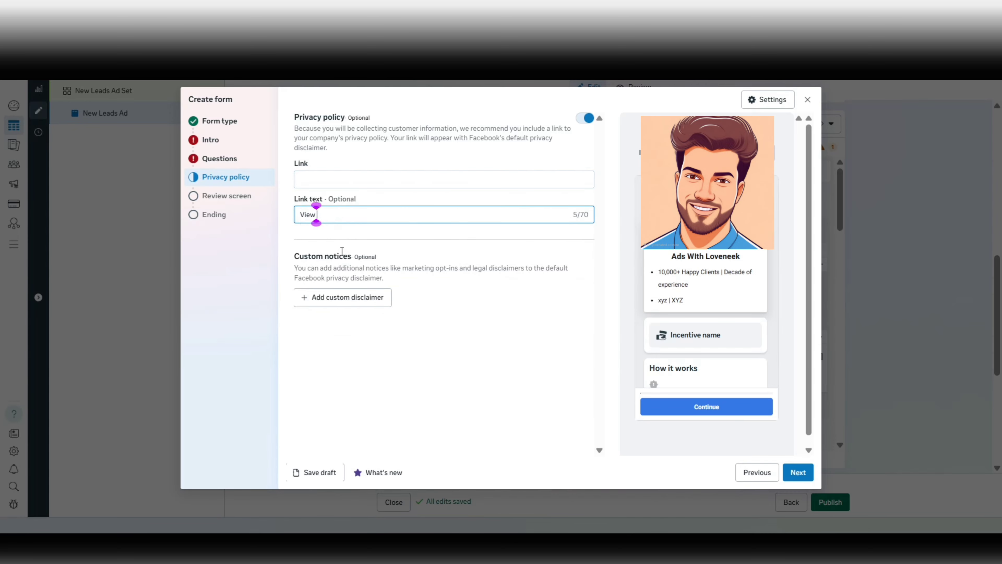
{"action": "type", "text": "Privacy Plicu"}
{"action": "key", "text": "BackSpace"}
{"action": "key", "text": "BackSpace"}
{"action": "key", "text": "BackSpace"}
{"action": "type", "text": "oci"}
{"action": "key", "text": "BackSpace"}
{"action": "key", "text": "BackSpace"}
{"action": "key", "text": "BackSpace"}
{"action": "key", "text": "BackSpace"}
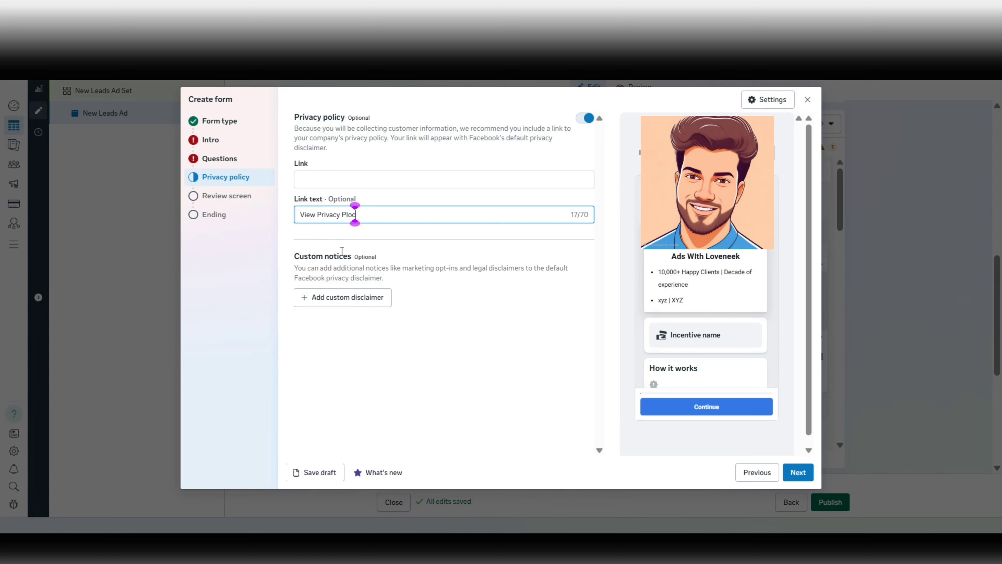
{"action": "type", "text": "olicy"}
Advance past the Review screen to the Ending step and look over its headline and description.
{"action": "left_click", "coordinate": [798, 476]}
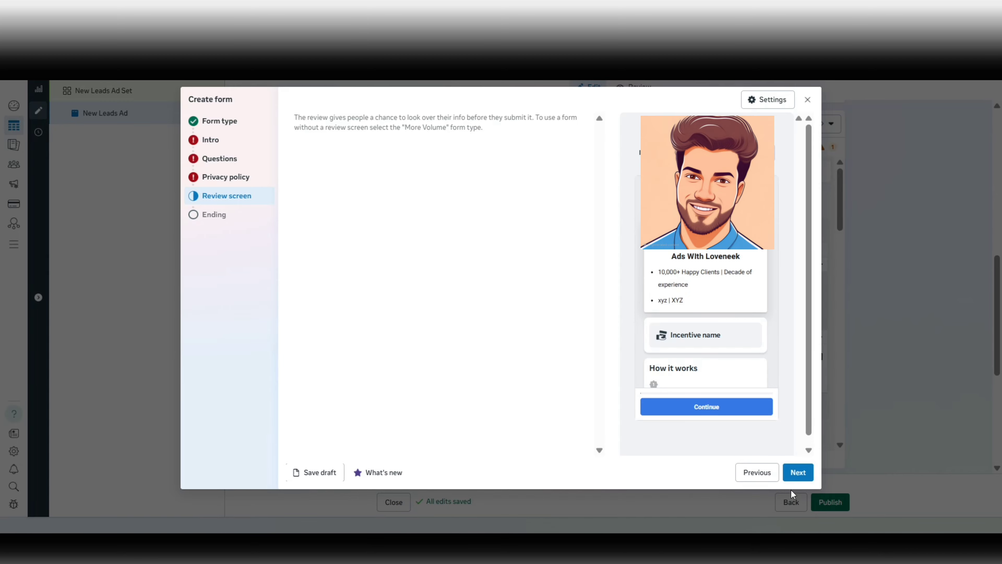
{"action": "left_click", "coordinate": [802, 479]}
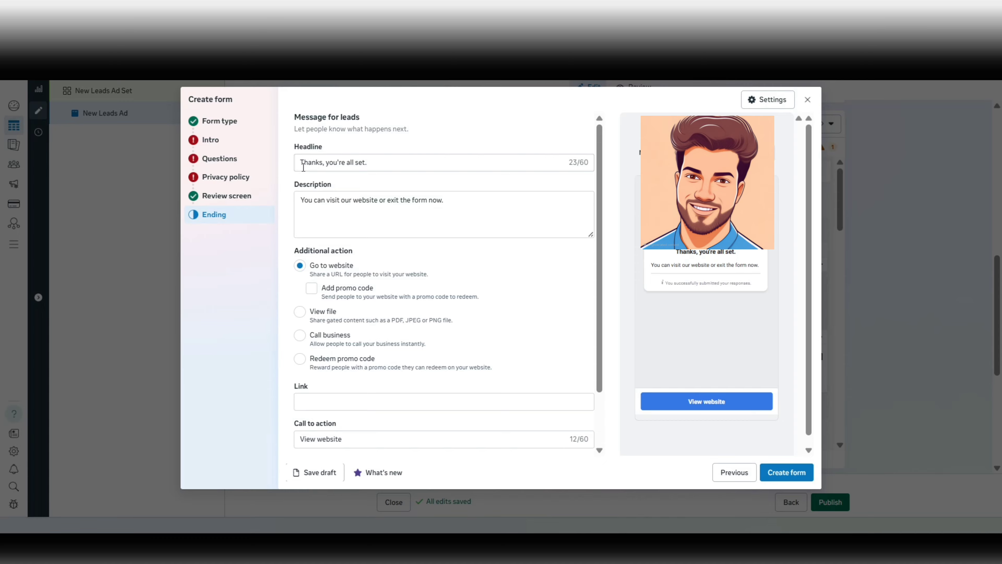
{"action": "left_click_drag", "start_coordinate": [304, 167], "coordinate": [394, 184]}
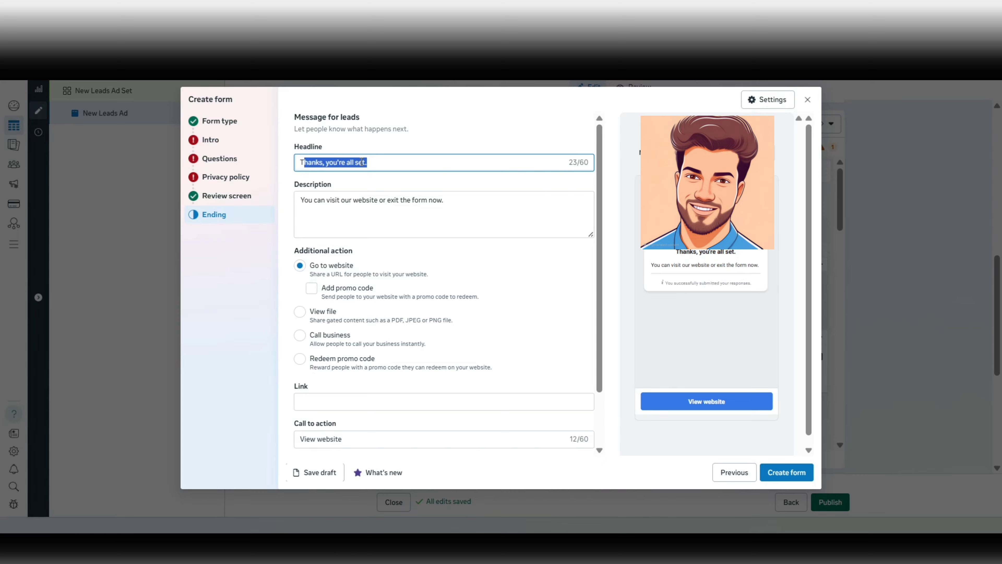
{"action": "left_click", "coordinate": [411, 199]}
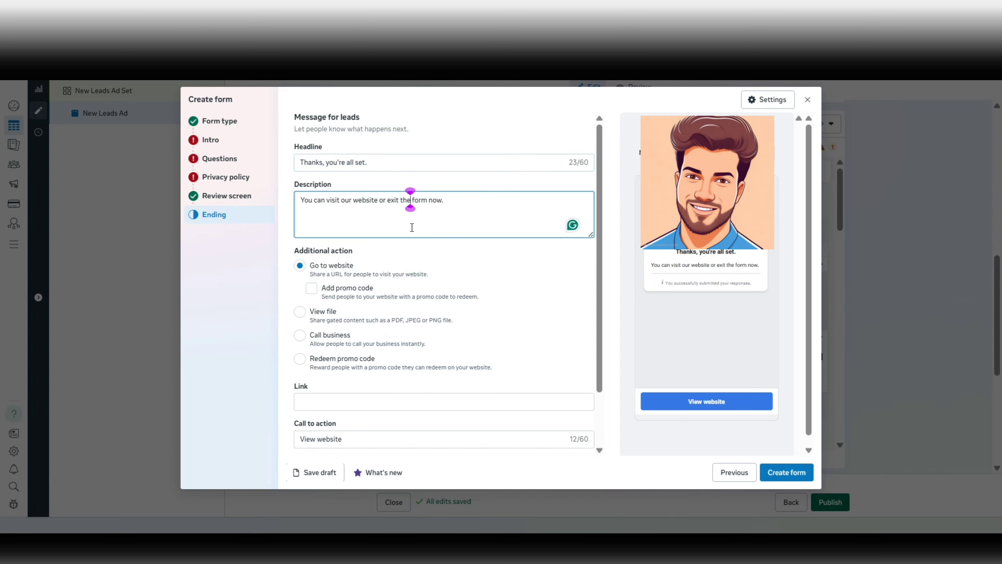
{"action": "scroll", "coordinate": [412, 227], "scroll_direction": "down", "scroll_amount": 2}
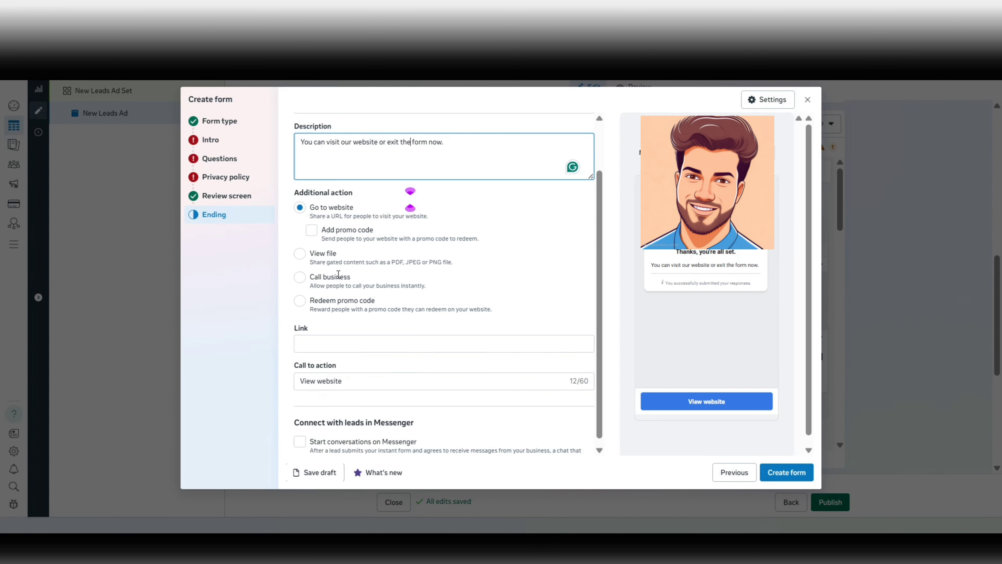
{"action": "scroll", "coordinate": [336, 276], "scroll_direction": "down", "scroll_amount": 1}
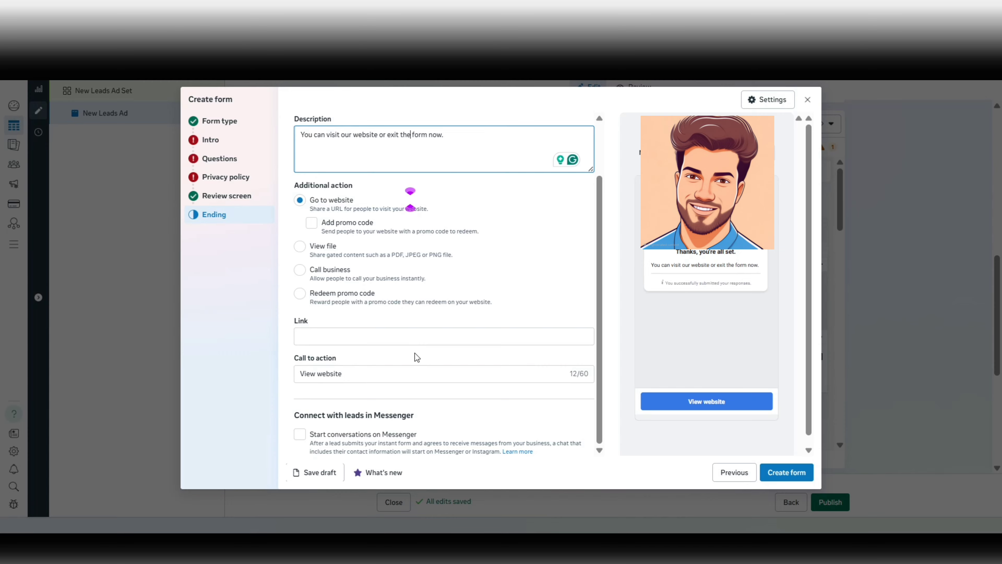
Set the ending's action to Call business with a 'Speak to Our Advisor Now' button.
{"action": "left_click", "coordinate": [339, 280]}
{"action": "left_click", "coordinate": [338, 279]}
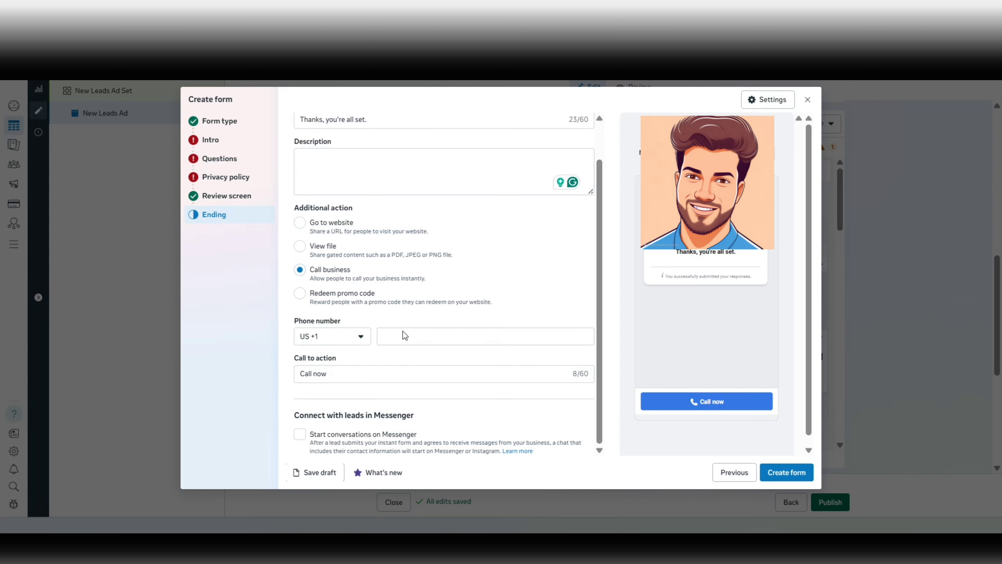
{"action": "left_click", "coordinate": [367, 373]}
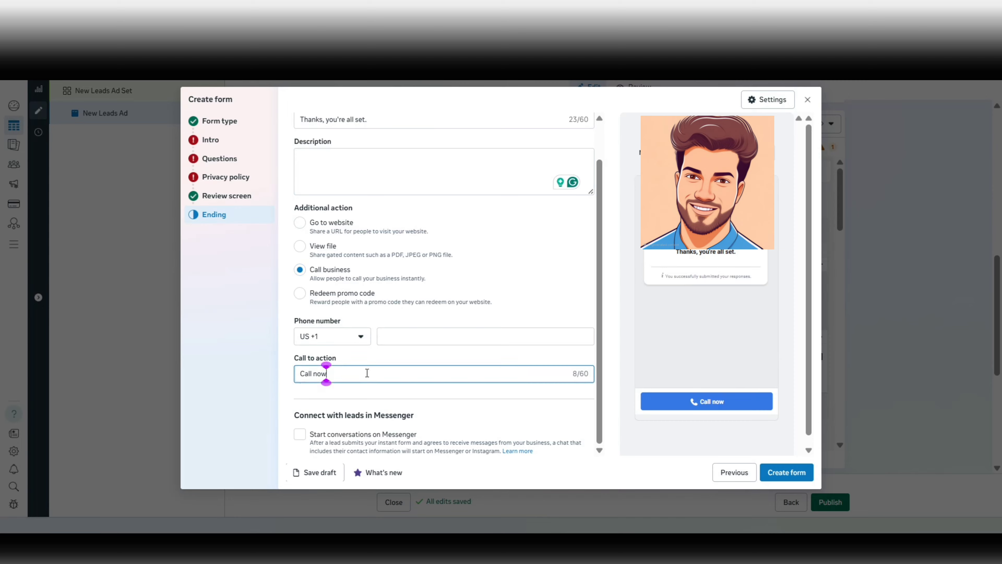
{"action": "key", "text": "ctrl+a"}
{"action": "type", "text": "Speak to Our Adviso"}
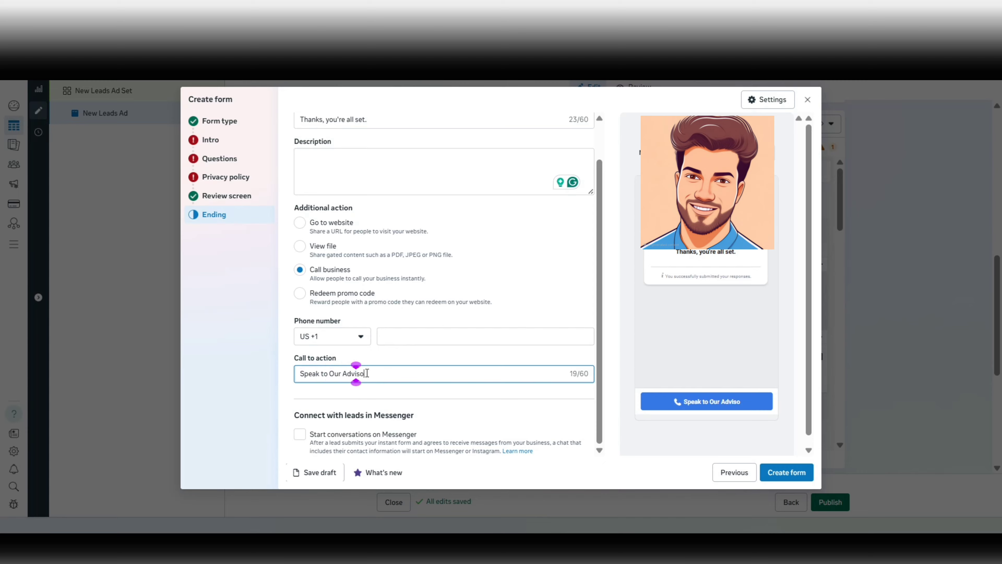
{"action": "type", "text": "n No"}
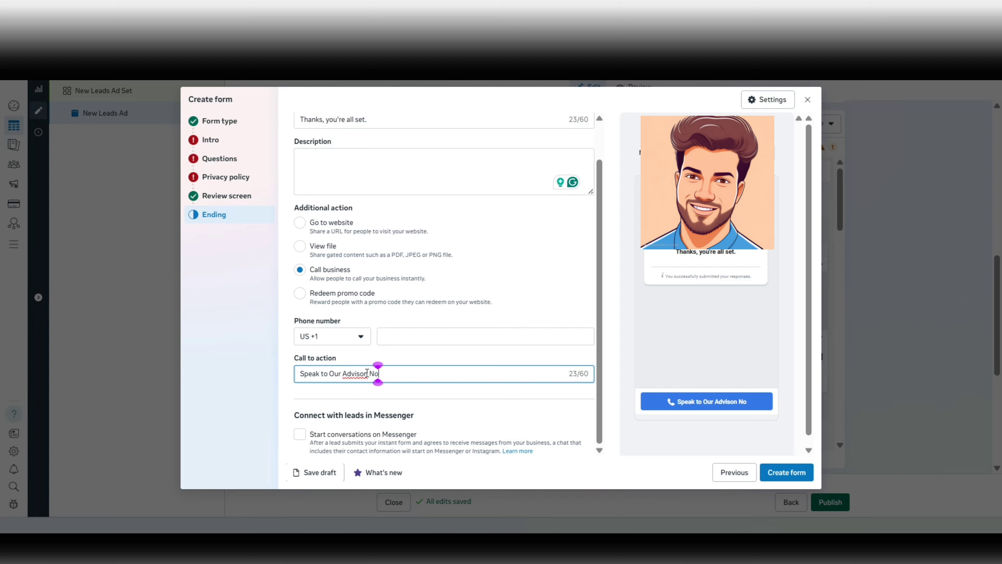
{"action": "type", "text": "w"}
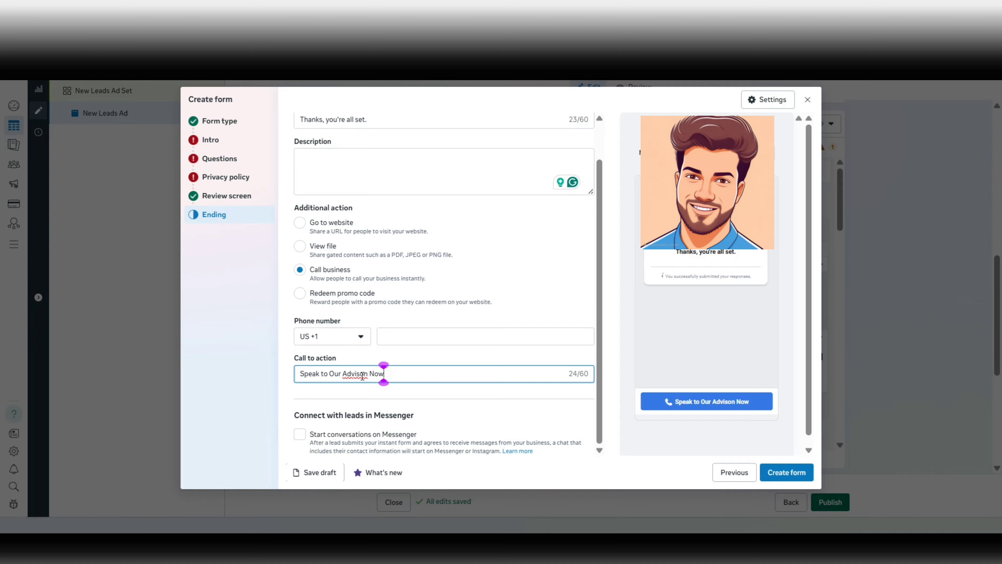
{"action": "left_click", "coordinate": [361, 374]}
{"action": "key", "text": "Right"}
{"action": "key", "text": "Delete"}
{"action": "type", "text": "r"}
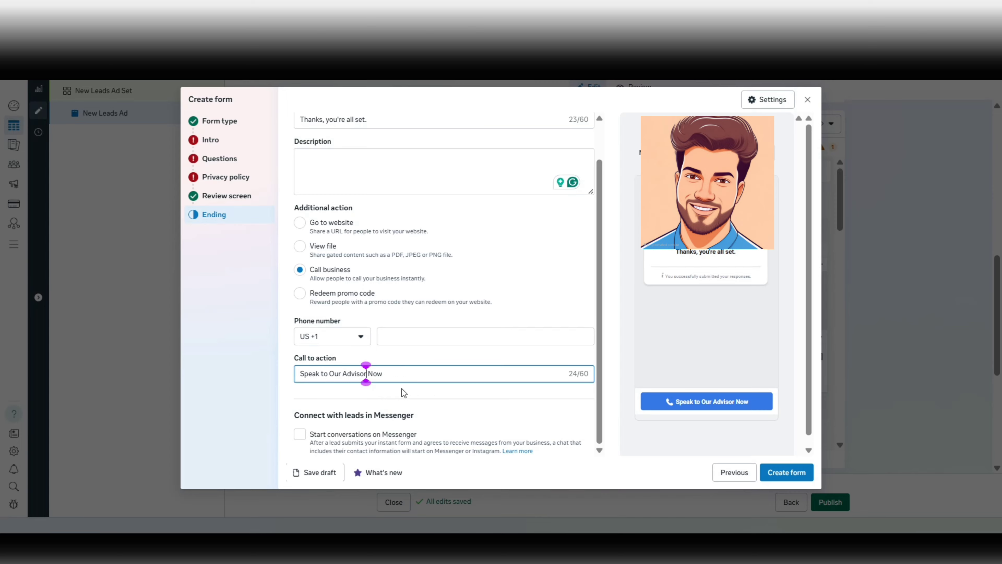
{"action": "scroll", "coordinate": [407, 388], "scroll_direction": "up", "scroll_amount": 2}
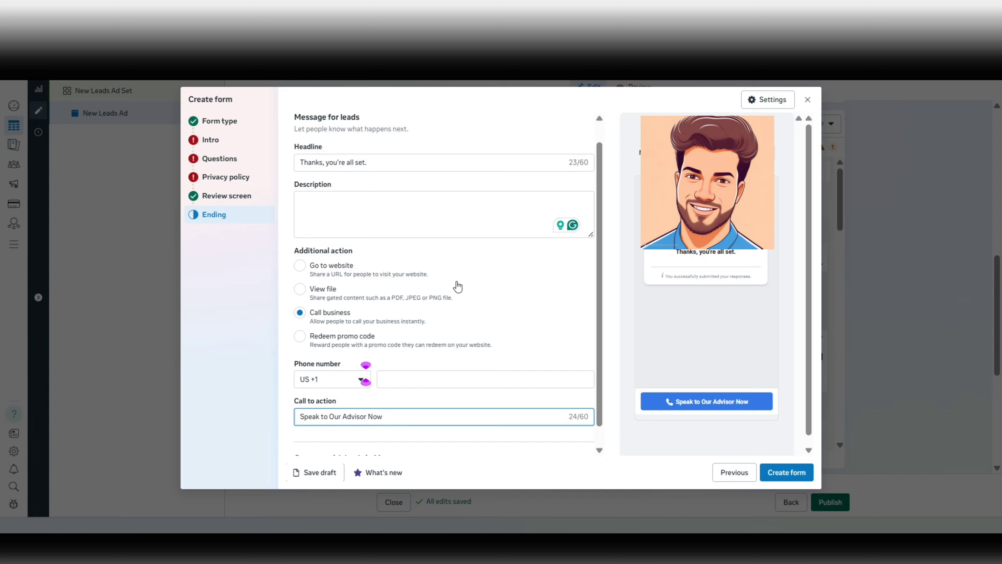
{"action": "scroll", "coordinate": [458, 287], "scroll_direction": "down", "scroll_amount": 2}
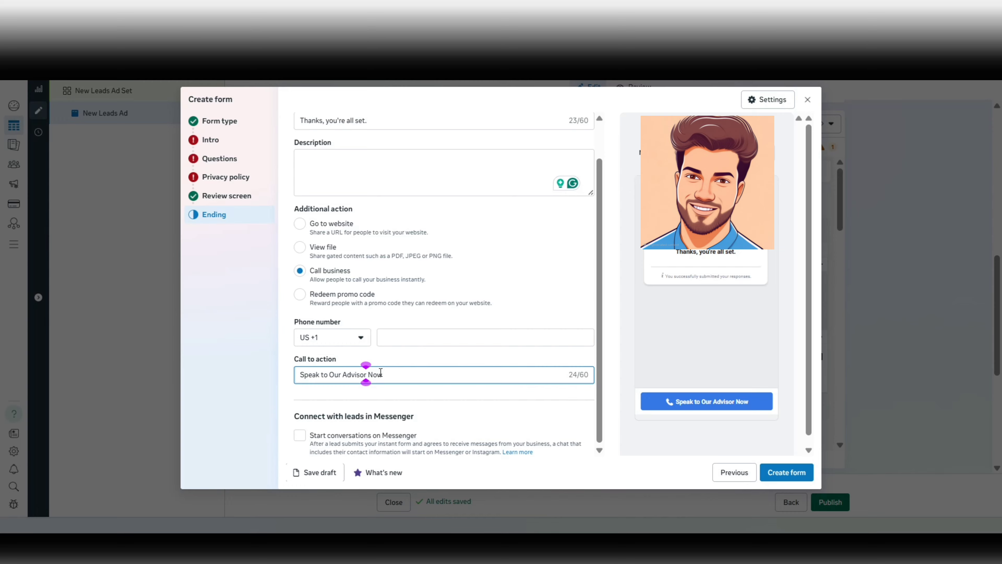
{"action": "left_click", "coordinate": [310, 386]}
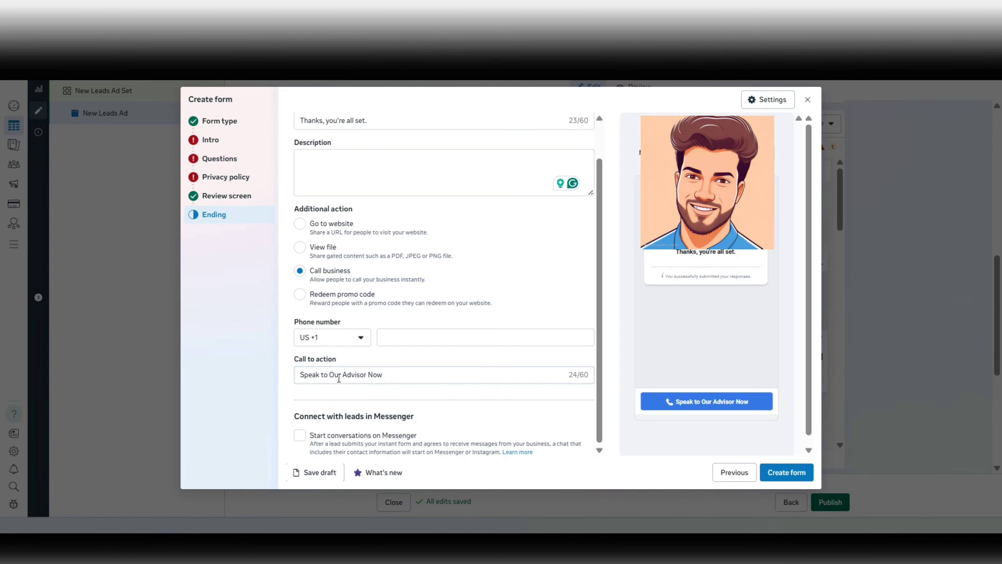
{"action": "left_click_drag", "start_coordinate": [369, 376], "coordinate": [339, 374]}
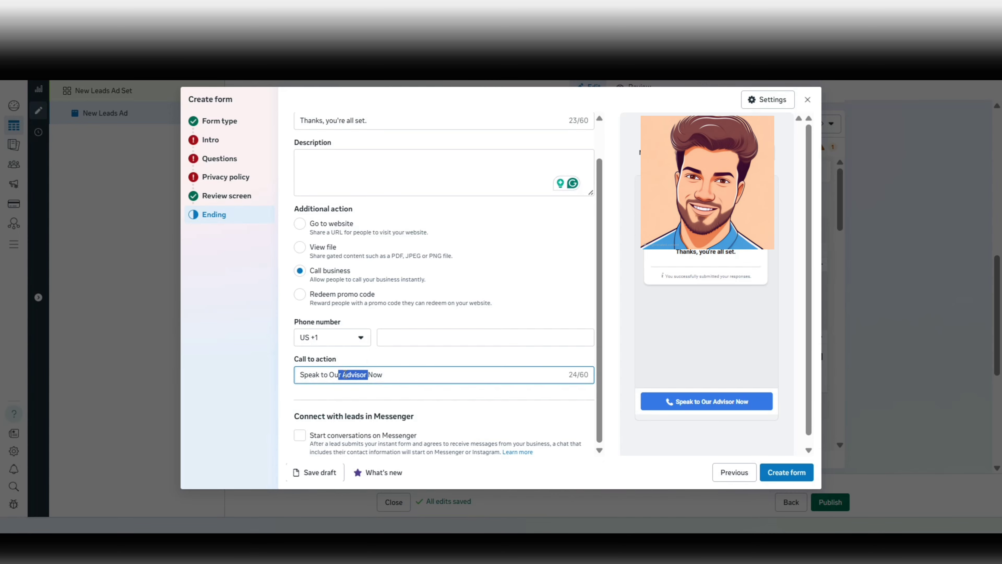
{"action": "left_click", "coordinate": [343, 374]}
{"action": "left_click_drag", "start_coordinate": [343, 375], "coordinate": [373, 386]}
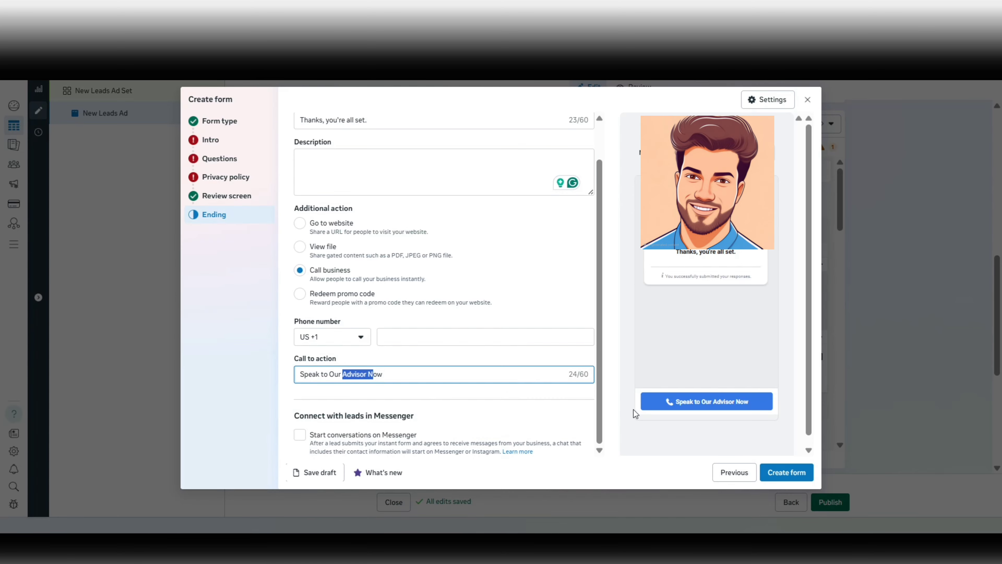
{"action": "scroll", "coordinate": [546, 297], "scroll_direction": "up", "scroll_amount": 1}
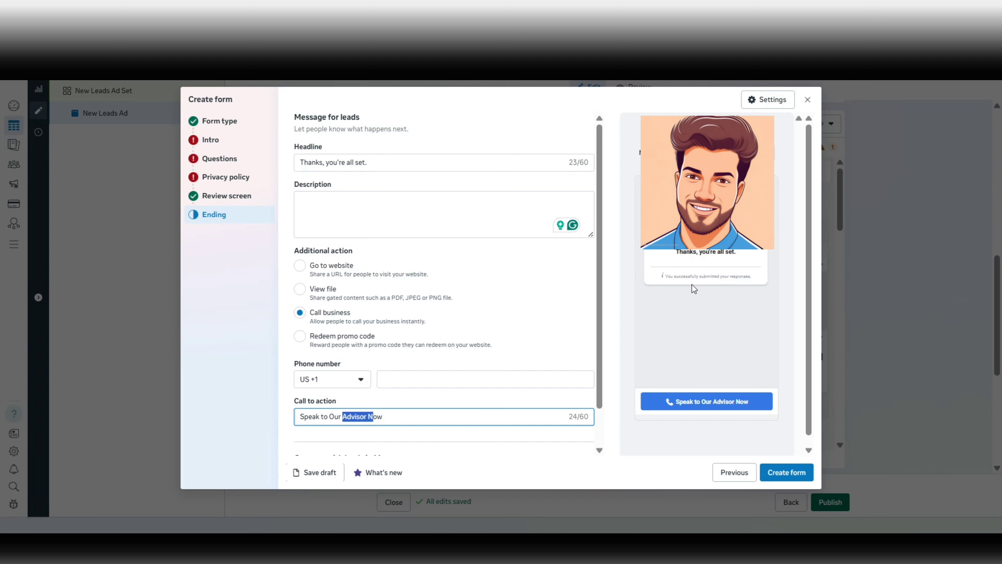
Close the unfinished lead form and confirm discarding it with OK.
{"action": "left_click", "coordinate": [779, 479]}
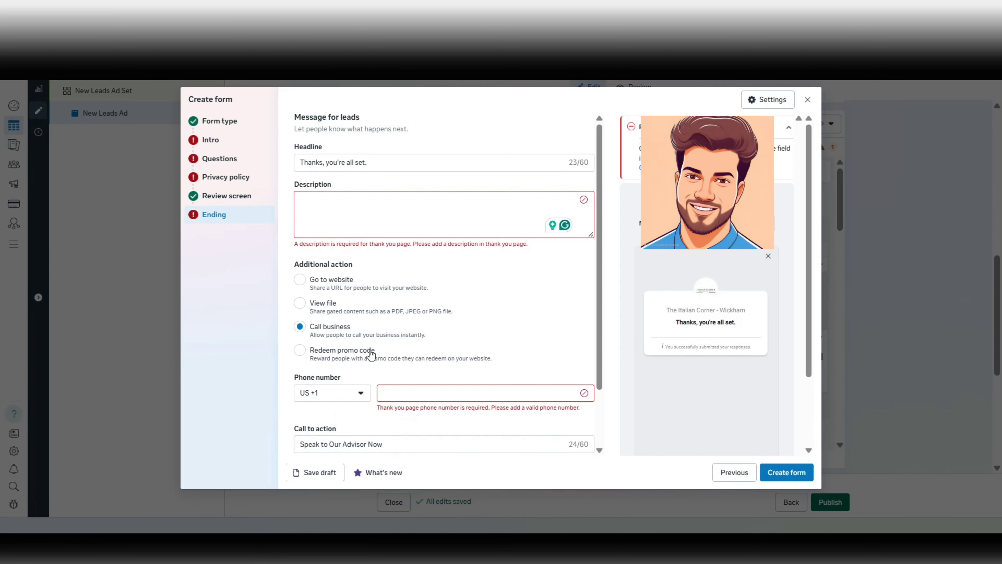
{"action": "left_click", "coordinate": [807, 101]}
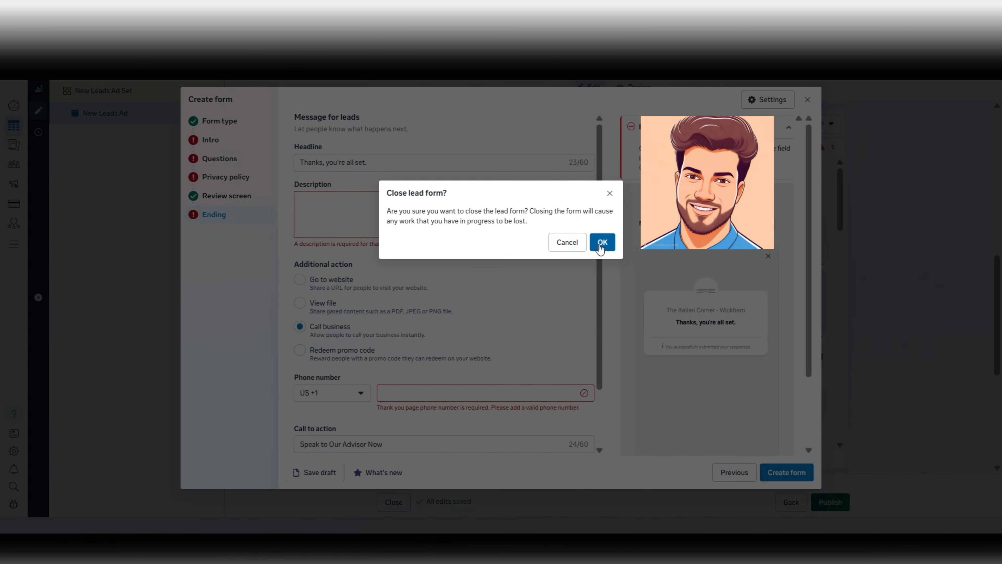
{"action": "left_click", "coordinate": [602, 242]}
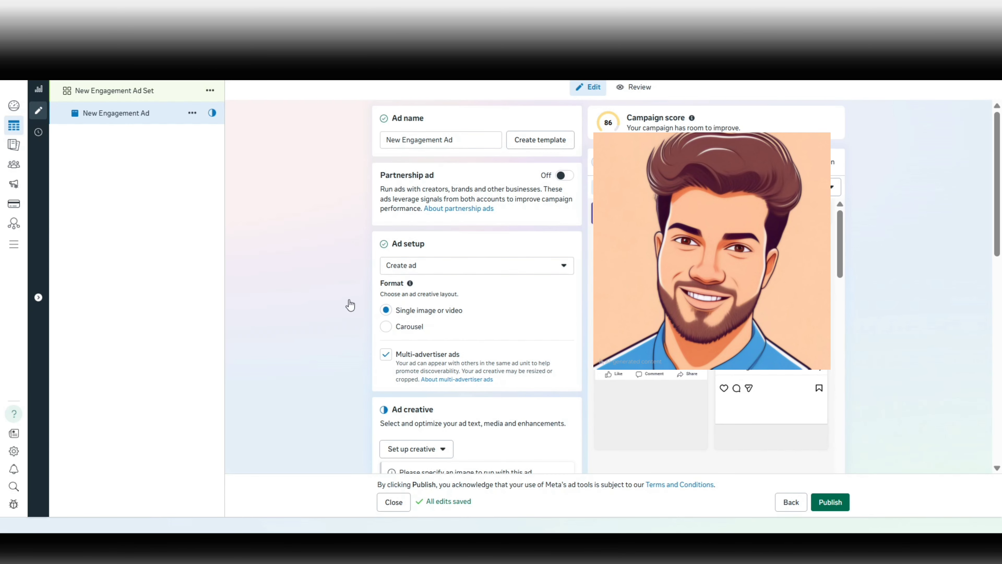
Scroll down to the Start conversations message template with its default greeting and three questions.
{"action": "scroll", "coordinate": [347, 185], "scroll_direction": "down", "scroll_amount": 1}
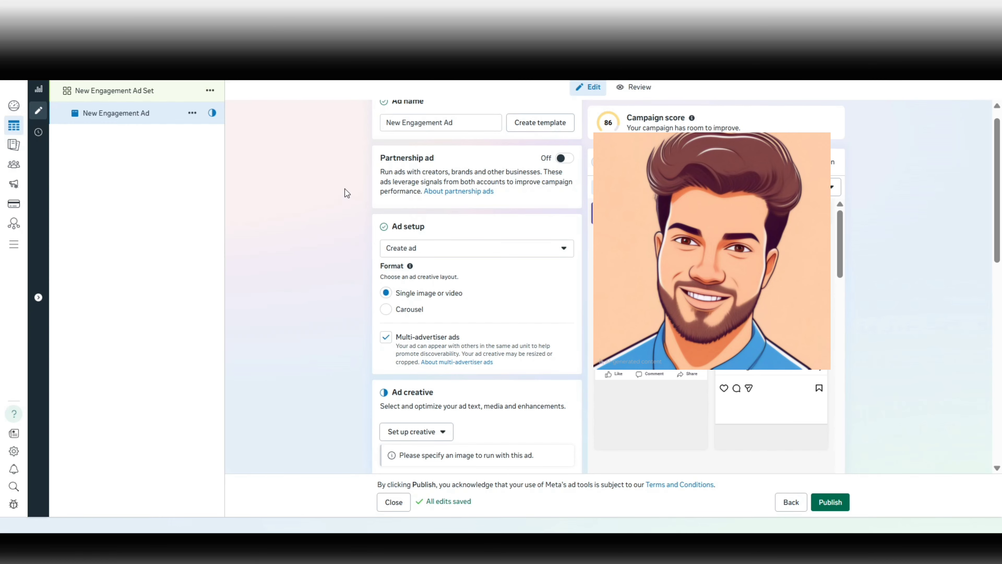
{"action": "scroll", "coordinate": [345, 189], "scroll_direction": "down", "scroll_amount": 3}
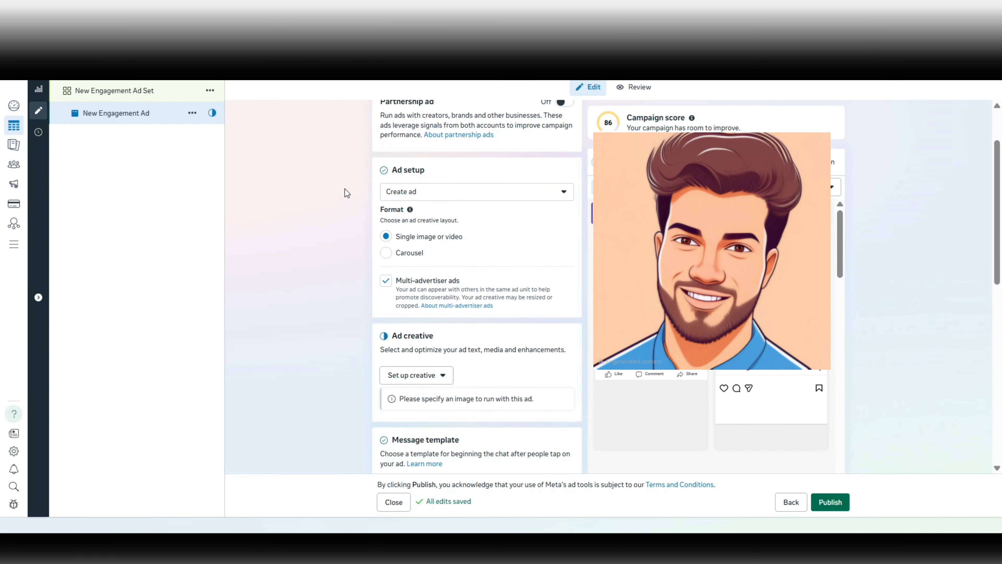
{"action": "scroll", "coordinate": [315, 272], "scroll_direction": "down", "scroll_amount": 8}
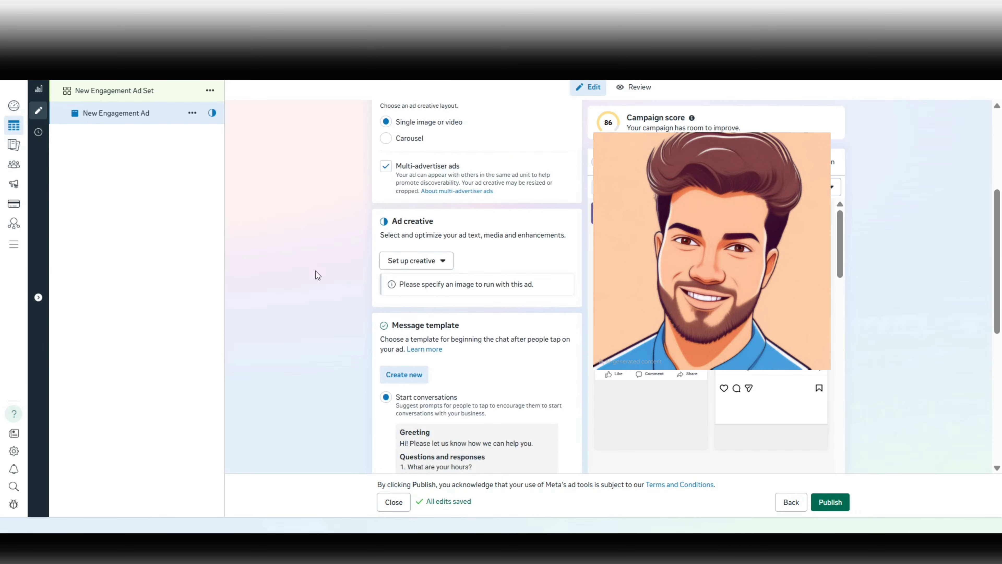
{"action": "scroll", "coordinate": [401, 222], "scroll_direction": "down", "scroll_amount": 9}
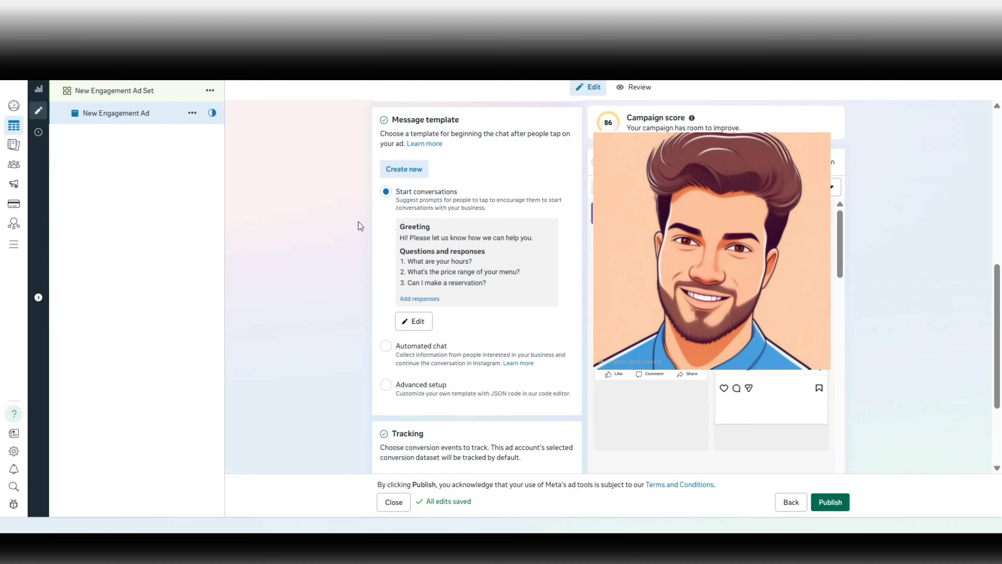
{"action": "scroll", "coordinate": [359, 222], "scroll_direction": "down", "scroll_amount": 1}
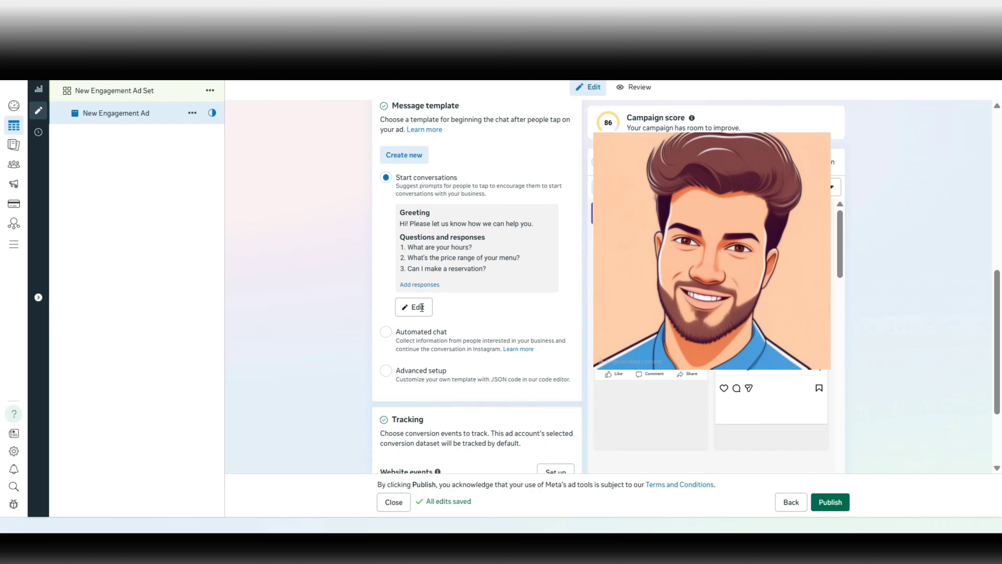
Open the Start conversations template in the Edit template dialog.
{"action": "left_click", "coordinate": [414, 312]}
{"action": "left_click", "coordinate": [409, 312]}
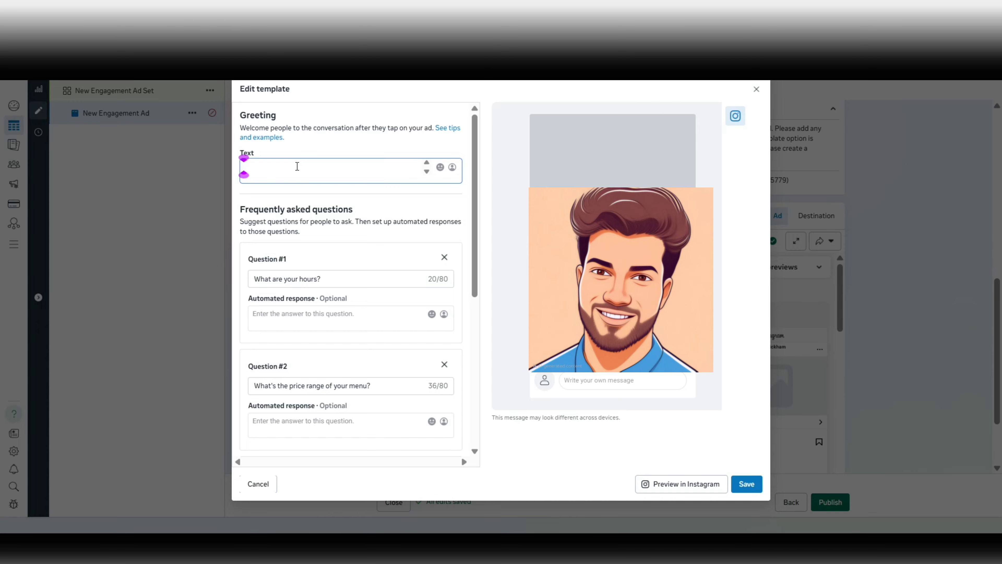
Enter the greeting's first line, 'Non-Rental Wedding Dresses | Starting From Rs.1,00,000'.
{"action": "type", "text": "Non-Rental "}
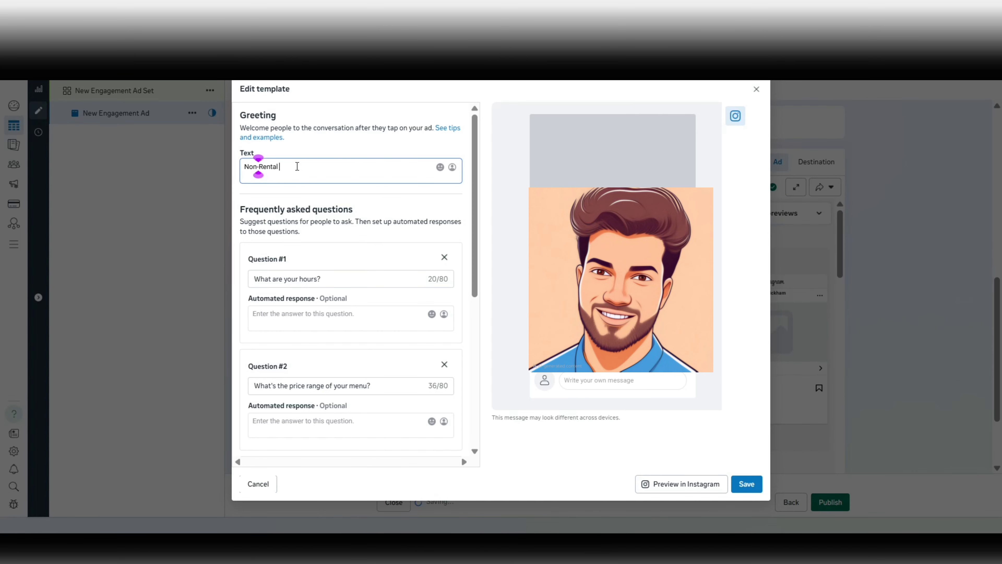
{"action": "type", "text": "Wedding Dresses"}
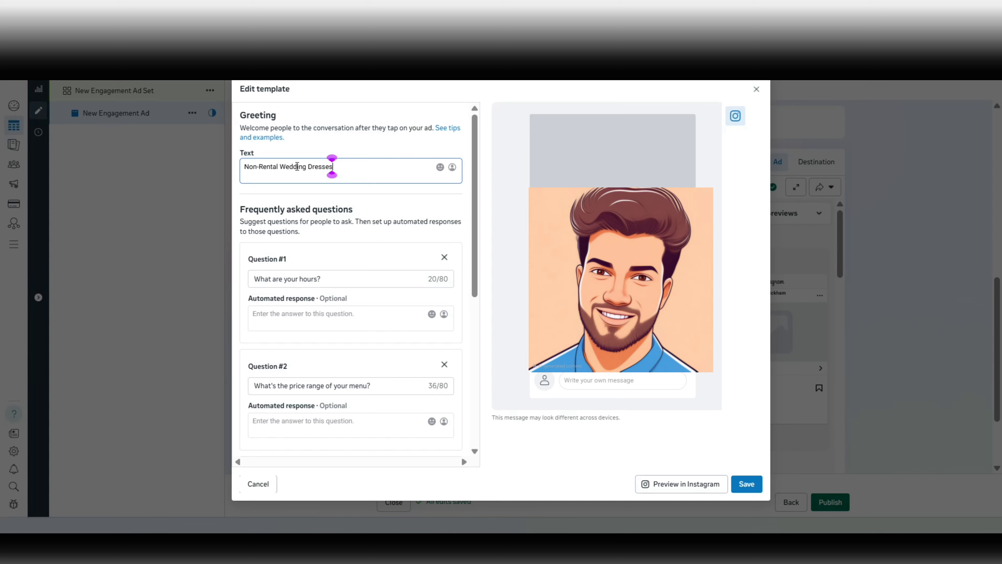
{"action": "type", "text": "| Starting From 1,00,000"}
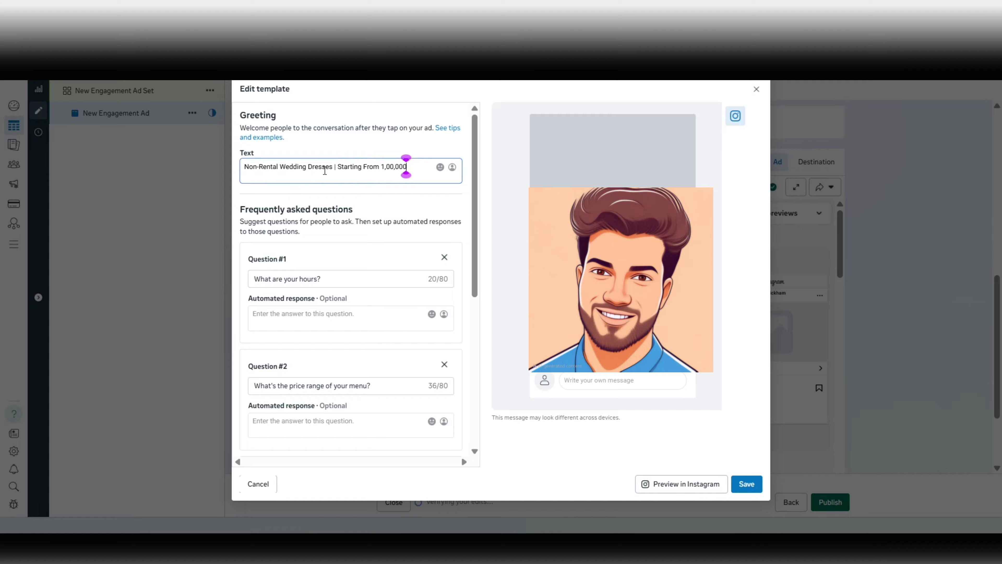
{"action": "left_click", "coordinate": [381, 167]}
{"action": "type", "text": "Rs"}
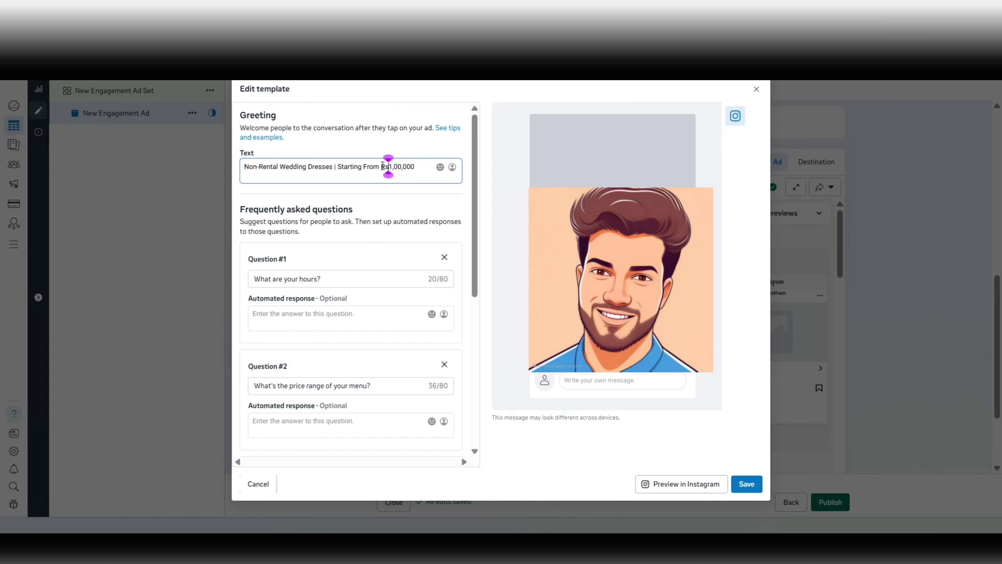
{"action": "type", "text": "."}
{"action": "key", "text": "BackSpace"}
{"action": "left_click", "coordinate": [417, 167]}
{"action": "type", "text": "."}
Add a second greeting line reading 'Would you like to proceed.'.
{"action": "key", "text": "Return"}
{"action": "type", "text": "WOul"}
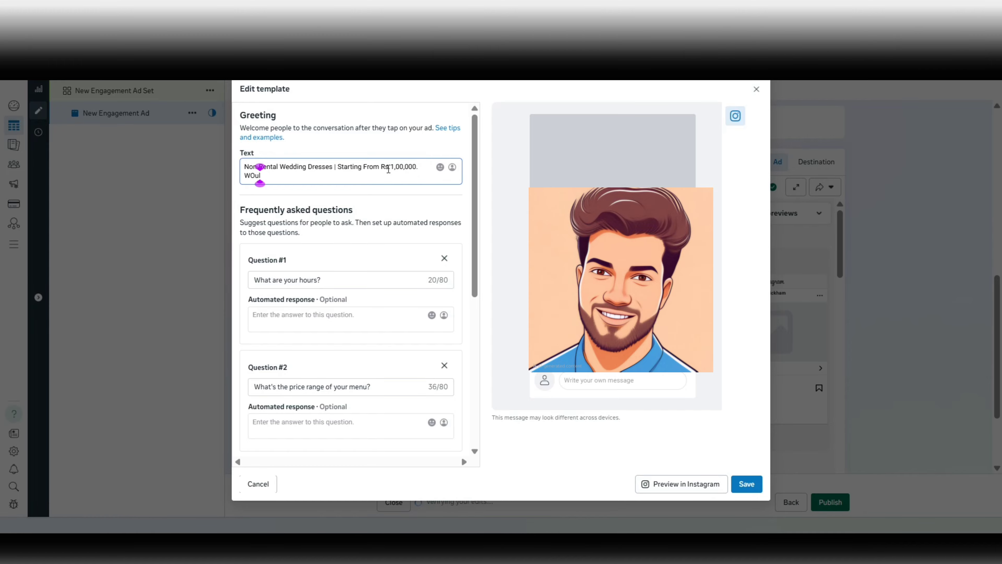
{"action": "key", "text": "BackSpace"}
{"action": "key", "text": "BackSpace"}
{"action": "key", "text": "BackSpace"}
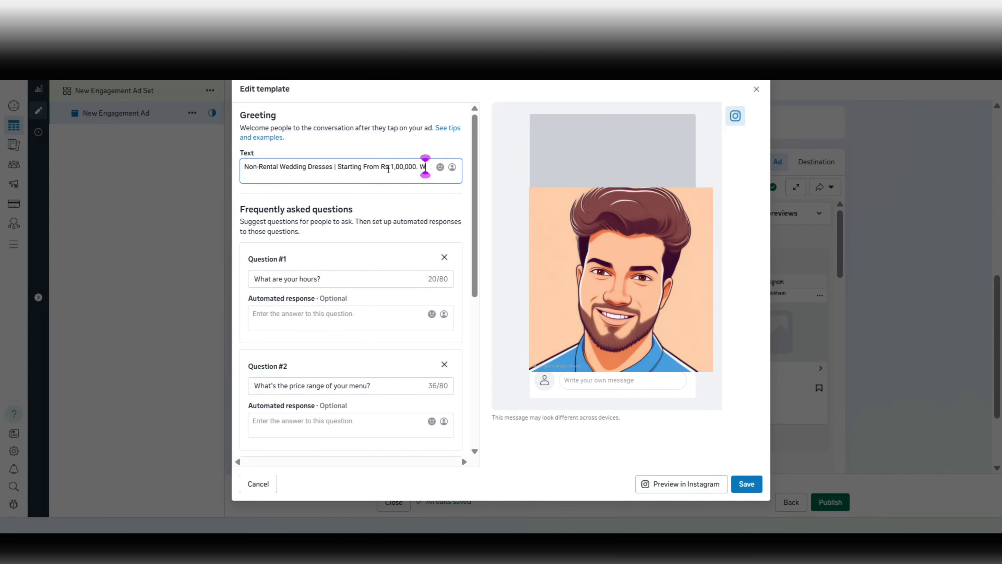
{"action": "type", "text": "ould "}
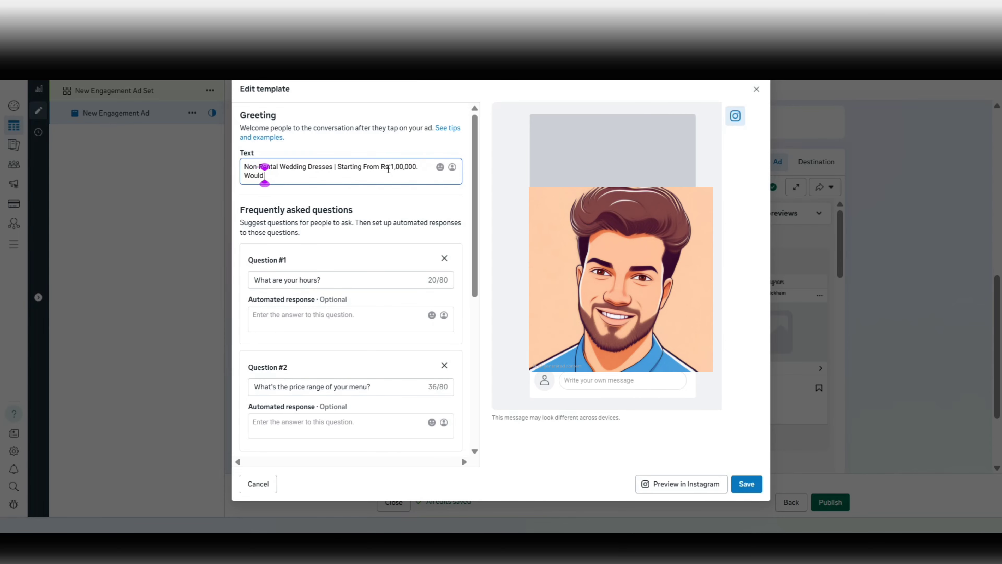
{"action": "type", "text": "you like to pr"}
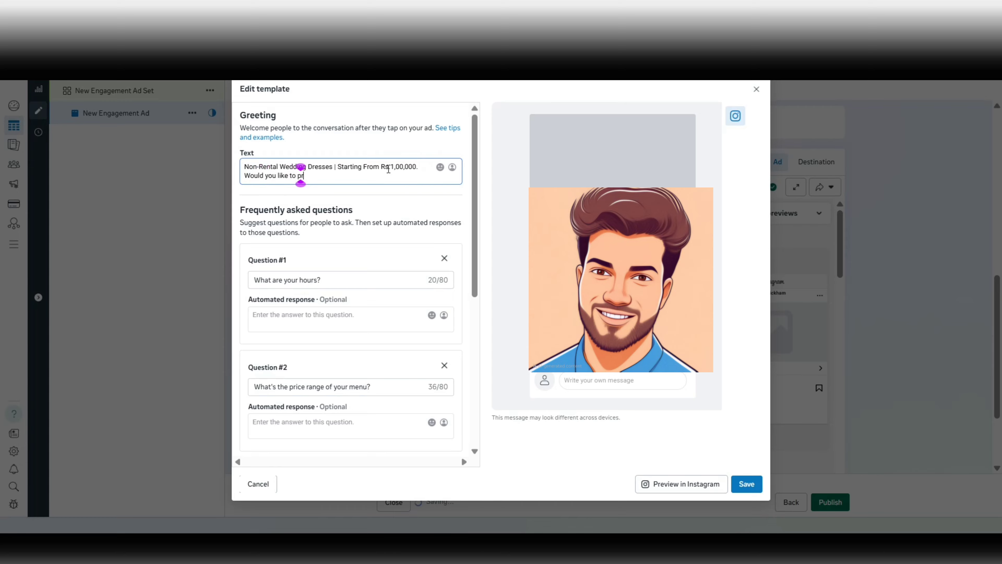
{"action": "type", "text": "oceed."}
{"action": "left_click_drag", "start_coordinate": [244, 166], "coordinate": [338, 163]}
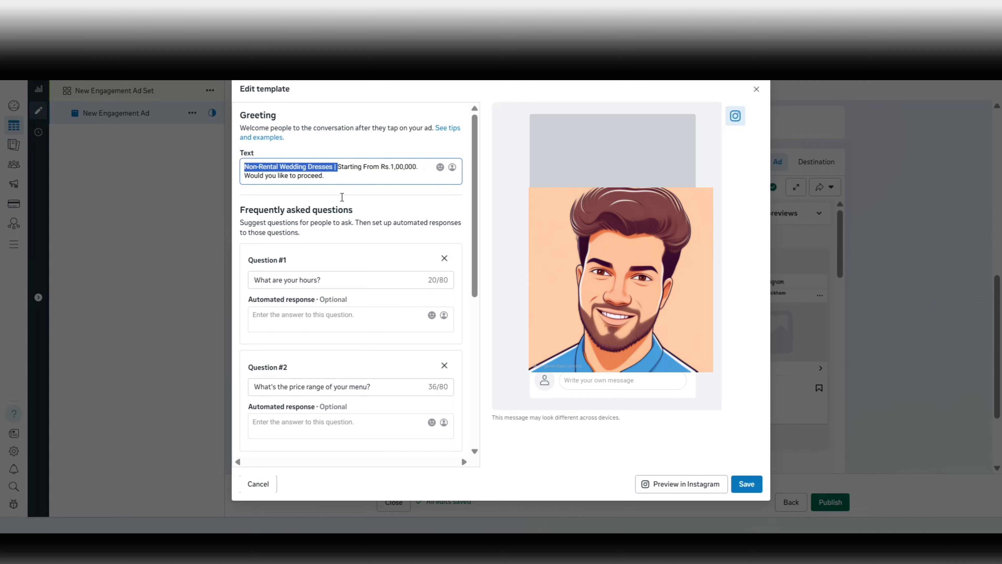
{"action": "left_click", "coordinate": [301, 320]}
Reword the first two questions to 'Let's Proceed' and 'please share process & Timelines'.
{"action": "scroll", "coordinate": [404, 292], "scroll_direction": "down", "scroll_amount": 1}
{"action": "left_click", "coordinate": [367, 213]}
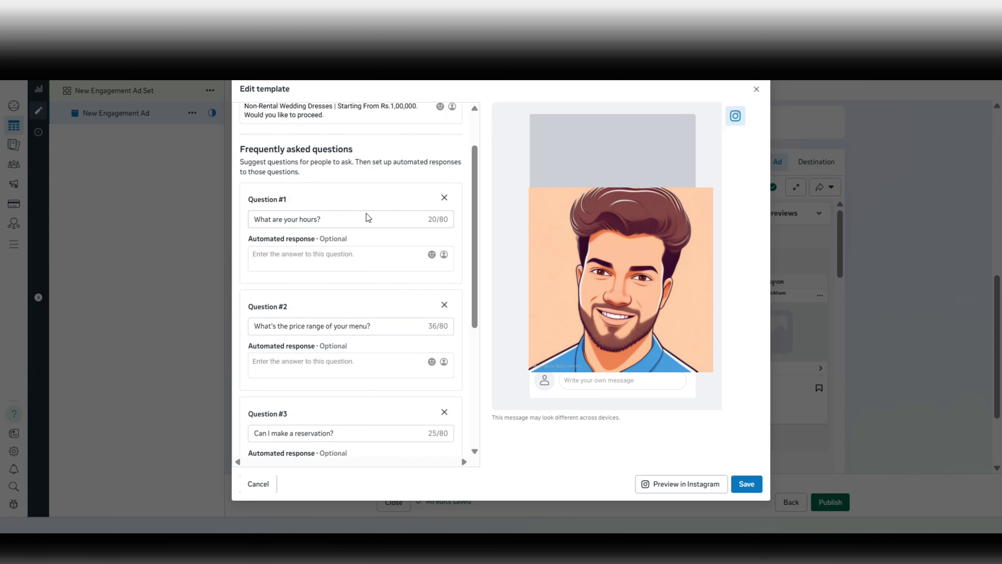
{"action": "triple_click", "coordinate": [360, 218]}
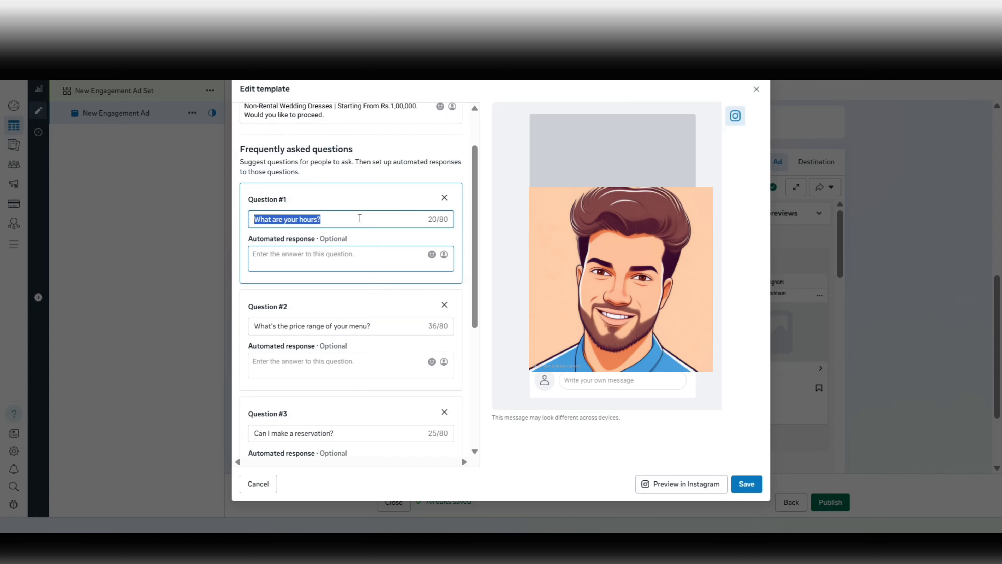
{"action": "type", "text": "Le"}
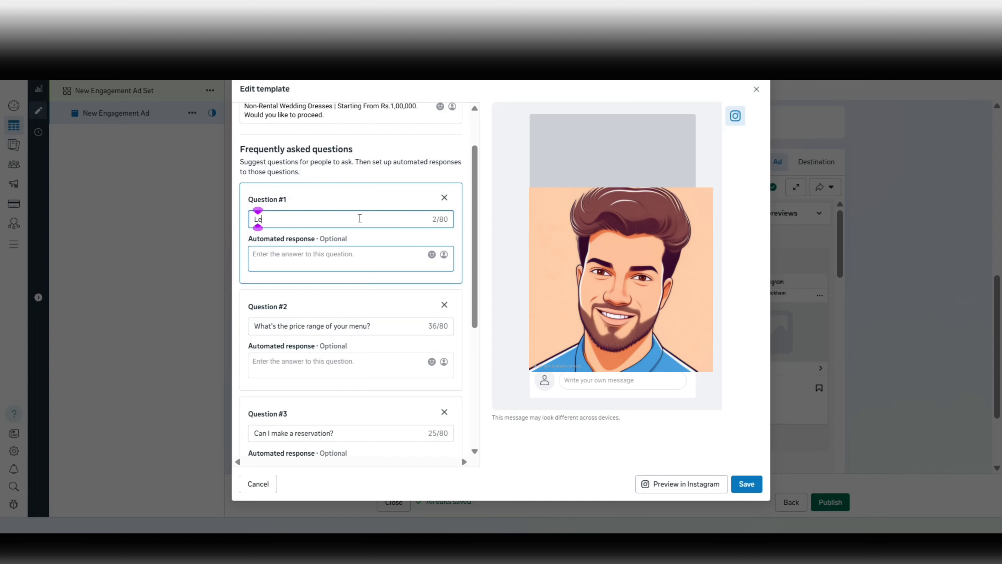
{"action": "type", "text": "t's Proceed"}
{"action": "left_click", "coordinate": [325, 326]}
{"action": "triple_click", "coordinate": [324, 326]}
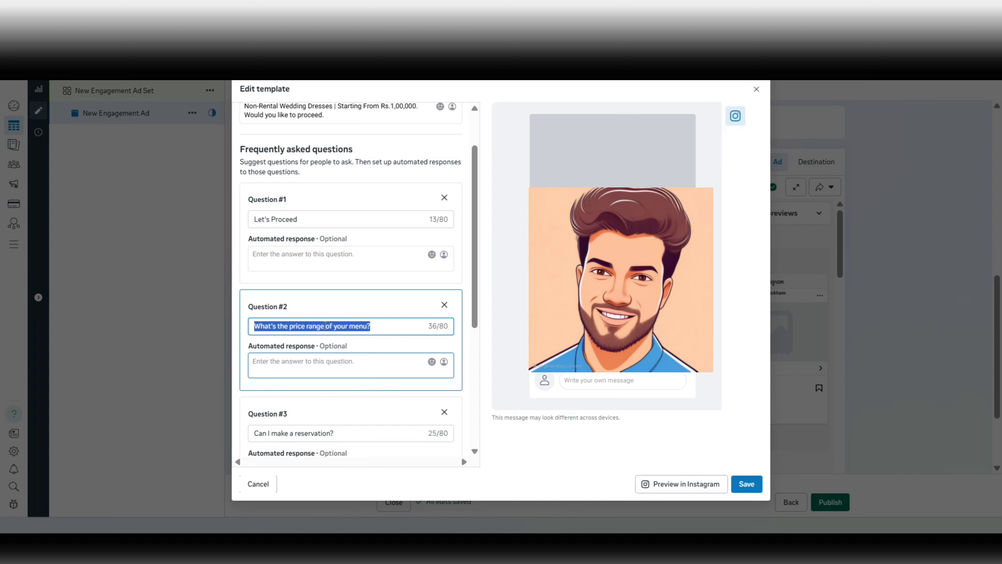
{"action": "type", "text": "please sh"}
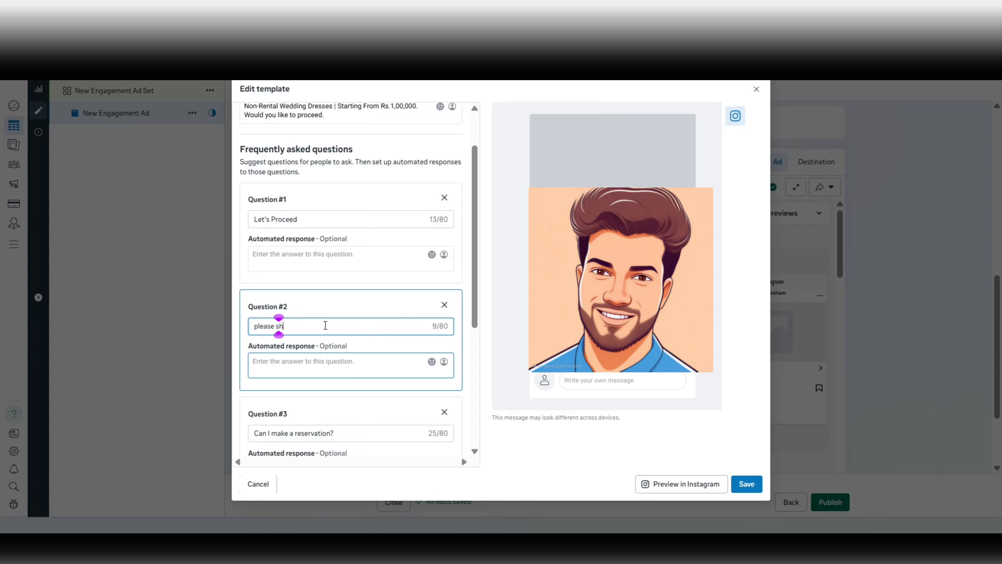
{"action": "type", "text": "are process "}
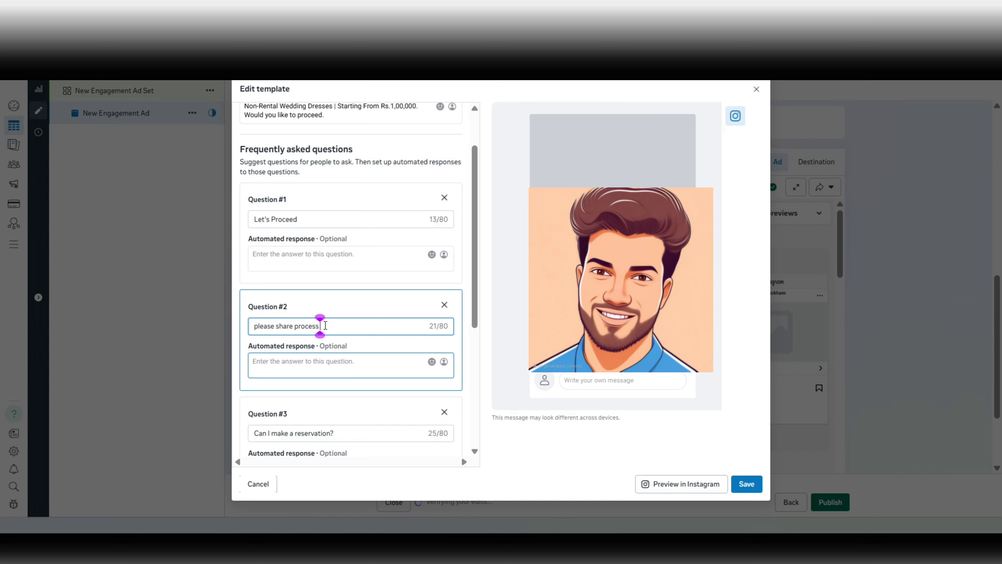
{"action": "type", "text": "& Timelines"}
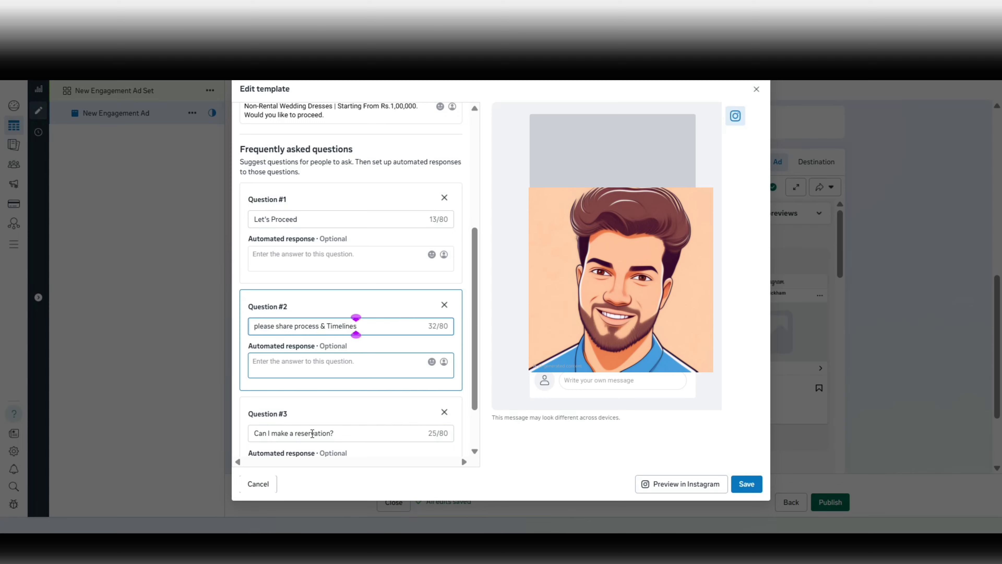
Change the third question to 'I'd like to speak with someone from your team.' and turn off the follow-up message.
{"action": "triple_click", "coordinate": [312, 433]}
{"action": "scroll", "coordinate": [312, 434], "scroll_direction": "down", "scroll_amount": 4}
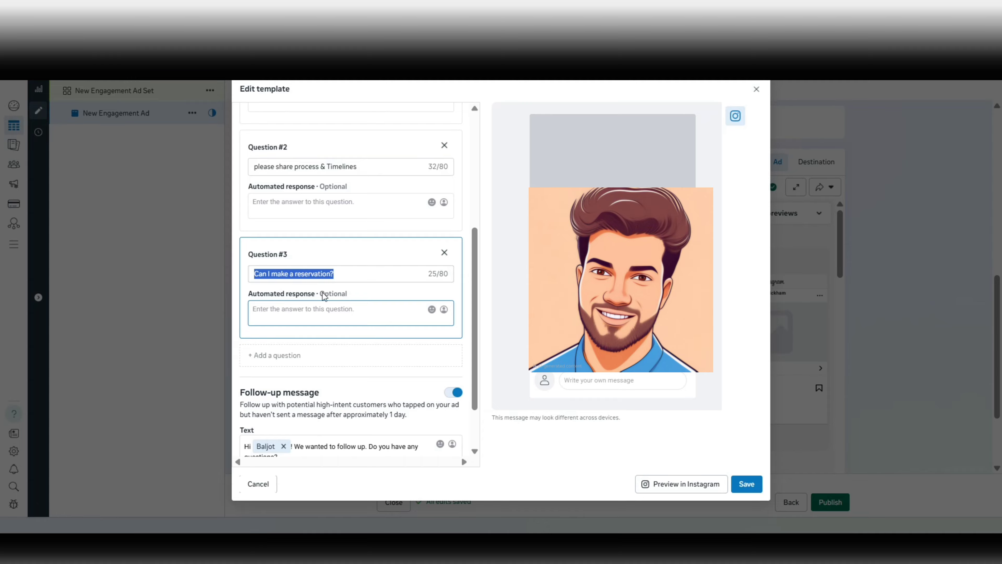
{"action": "type", "text": "I'd like to speakwith someone fomr"}
{"action": "scroll", "coordinate": [316, 354], "scroll_direction": "down", "scroll_amount": 1}
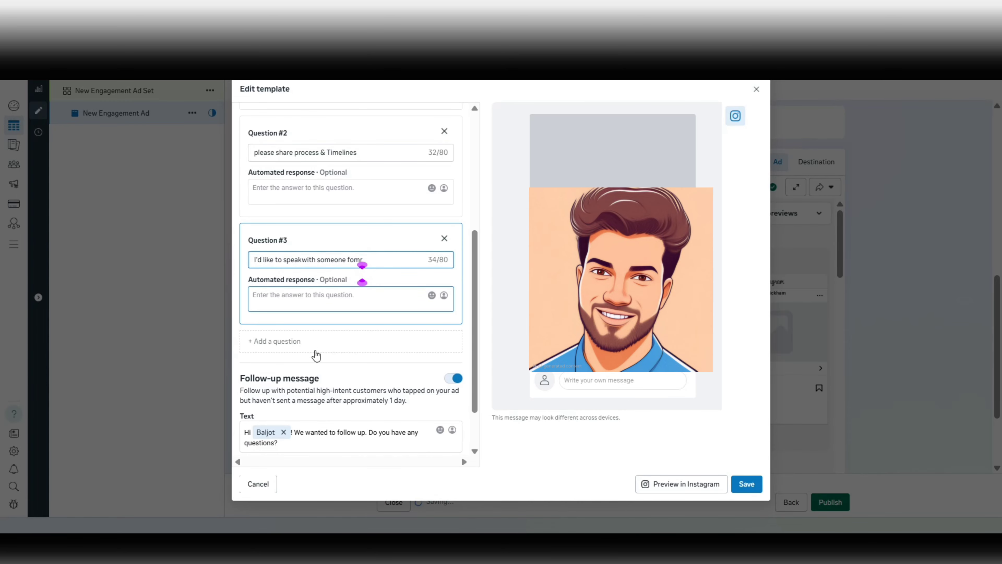
{"action": "scroll", "coordinate": [315, 351], "scroll_direction": "up", "scroll_amount": 1}
{"action": "scroll", "coordinate": [315, 351], "scroll_direction": "down", "scroll_amount": 1}
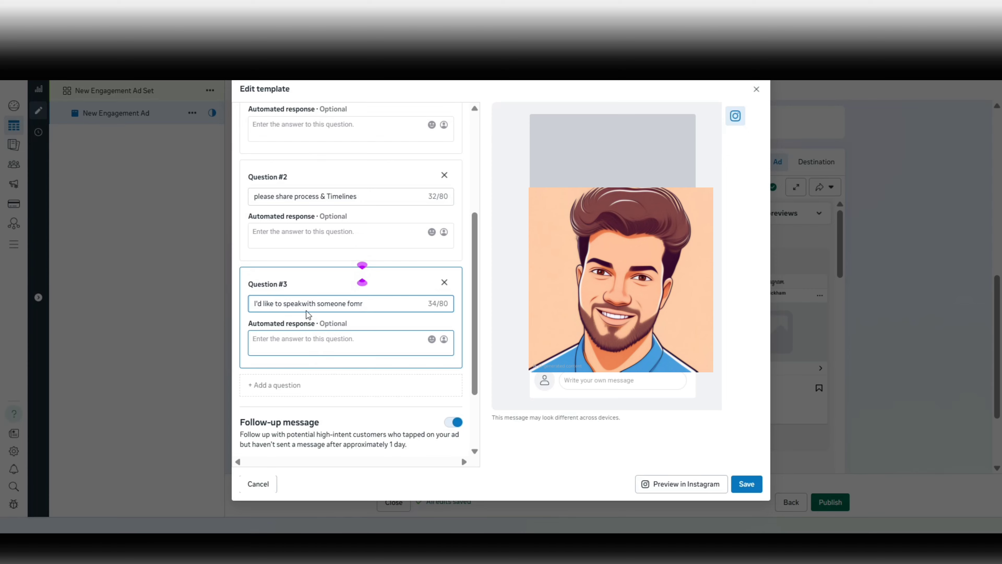
{"action": "left_click", "coordinate": [301, 303]}
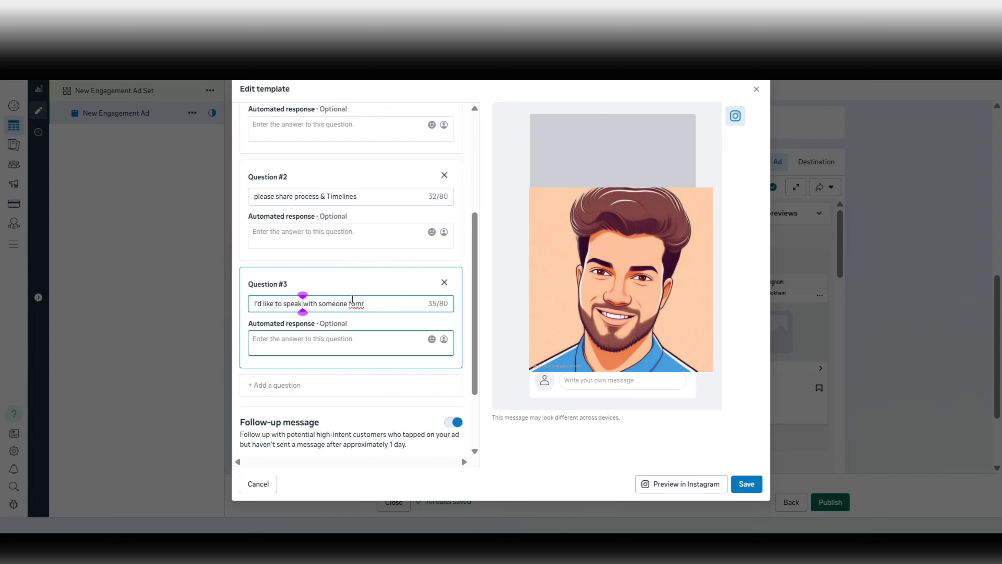
{"action": "left_click", "coordinate": [364, 304]}
{"action": "key", "text": "BackSpace"}
{"action": "key", "text": "BackSpace"}
{"action": "key", "text": "BackSpace"}
{"action": "type", "text": "rom your "}
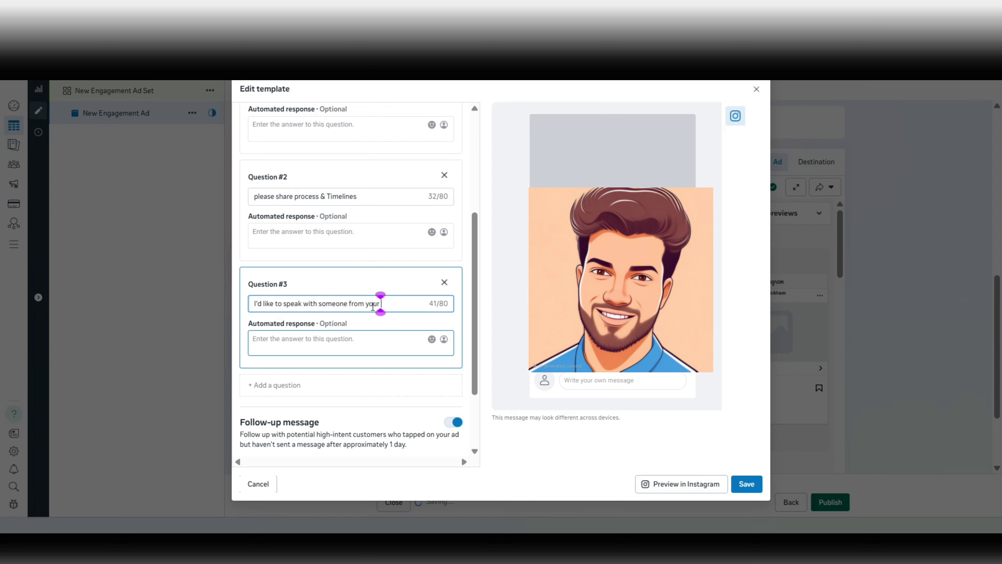
{"action": "type", "text": "team."}
{"action": "left_click", "coordinate": [451, 424]}
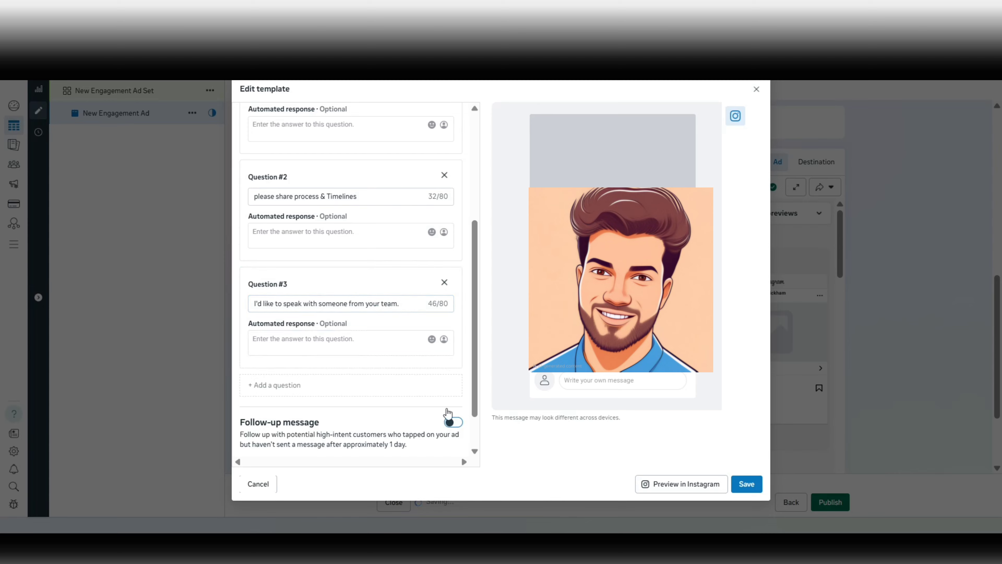